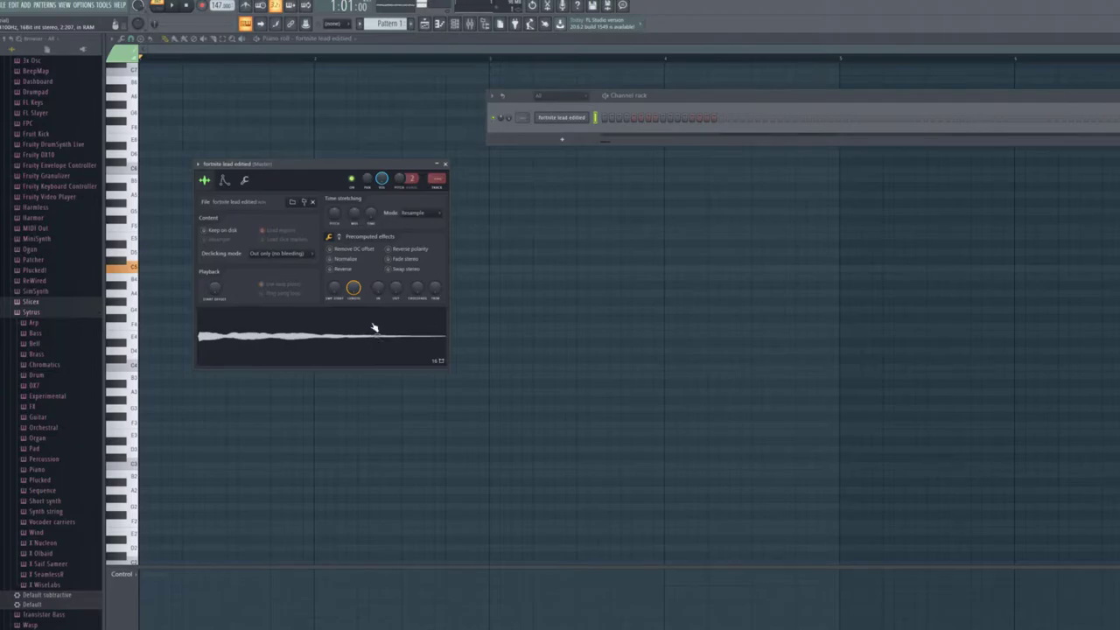
# Draw three chords from bar 1 of the fortnite lead edited channel: A4/F#4/C#4, G#4/E4/B3 and a longer F#4/D4/A3
pyautogui.click(160, 306)
pyautogui.moveTo(146, 270); pyautogui.dragTo(147, 293)
pyautogui.moveTo(153, 326); pyautogui.dragTo(150, 316)
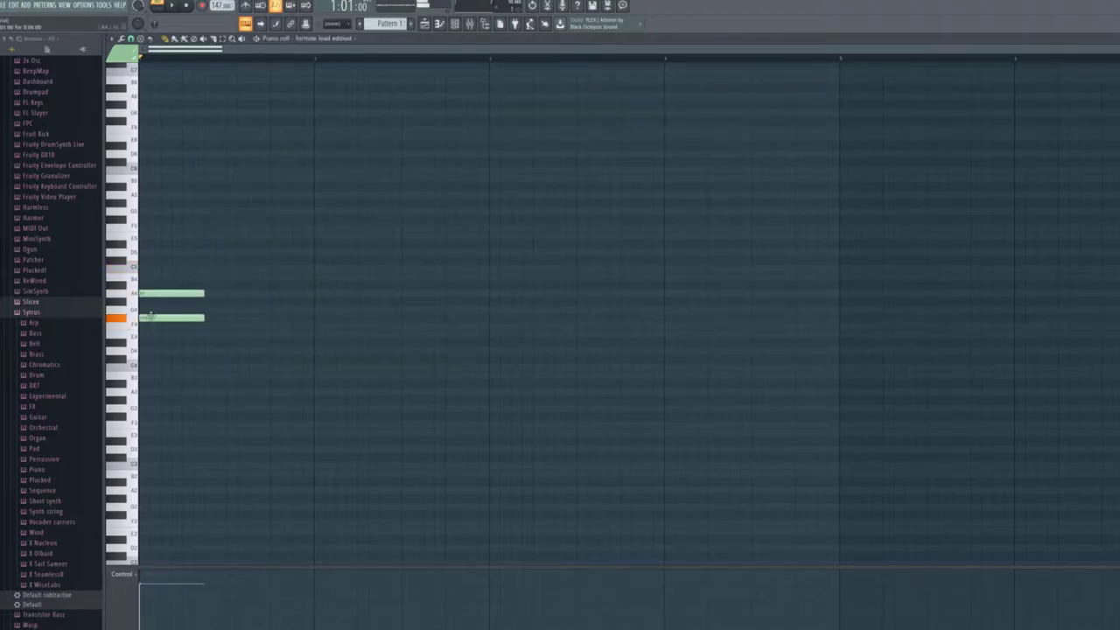
pyautogui.click(151, 358)
pyautogui.click(210, 301)
pyautogui.click(210, 334)
pyautogui.click(210, 374)
pyautogui.click(274, 391)
pyautogui.click(274, 350)
pyautogui.click(274, 318)
# Add a second chord run from bar 3 in reversed order: F#4/D4/A3, G#4/E4/B3 and a longer A4/F#4/C#4
pyautogui.press('space')
pyautogui.moveTo(385, 327); pyautogui.dragTo(395, 327)
pyautogui.press('space')
pyautogui.click(494, 318)
pyautogui.click(494, 350)
pyautogui.click(494, 391)
pyautogui.keyDown('ctrl'); pyautogui.moveTo(580, 435); pyautogui.dragTo(563, 305); pyautogui.keyUp('ctrl')
pyautogui.moveTo(616, 318); pyautogui.dragTo(565, 310)
pyautogui.keyDown('ctrl'); pyautogui.moveTo(705, 411); pyautogui.dragTo(629, 285); pyautogui.keyUp('ctrl')
pyautogui.moveTo(685, 359); pyautogui.dragTo(751, 359)
pyautogui.keyDown('ctrl'); pyautogui.click(735, 427); pyautogui.keyUp('ctrl')
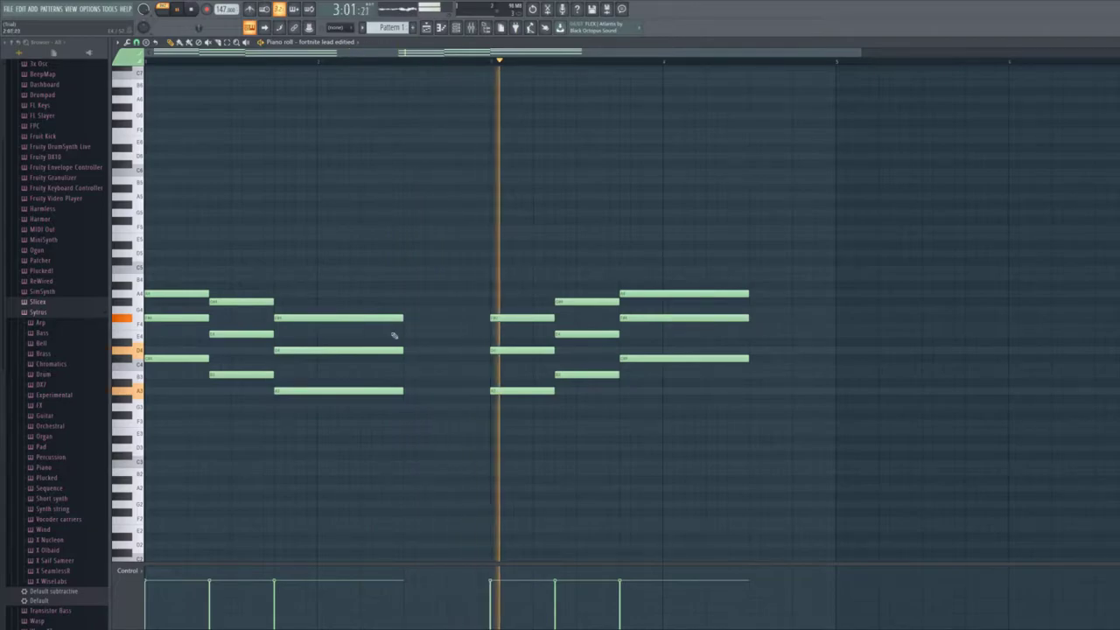
# Enable the volume envelope on the fortnite lead edited channel and play back the chords
pyautogui.press('space')
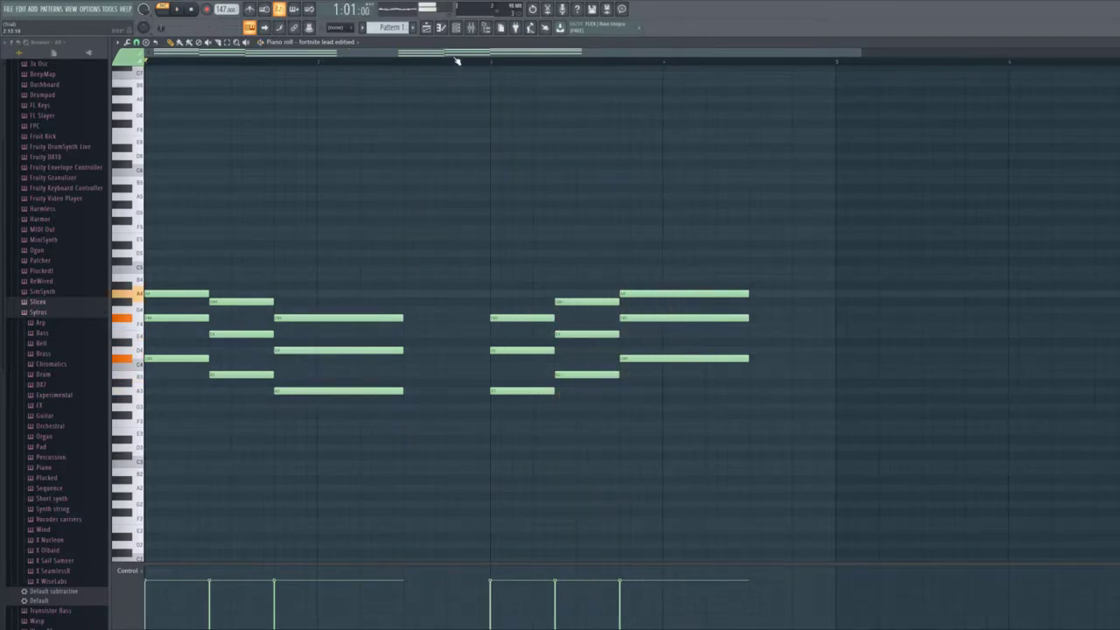
pyautogui.click(456, 27)
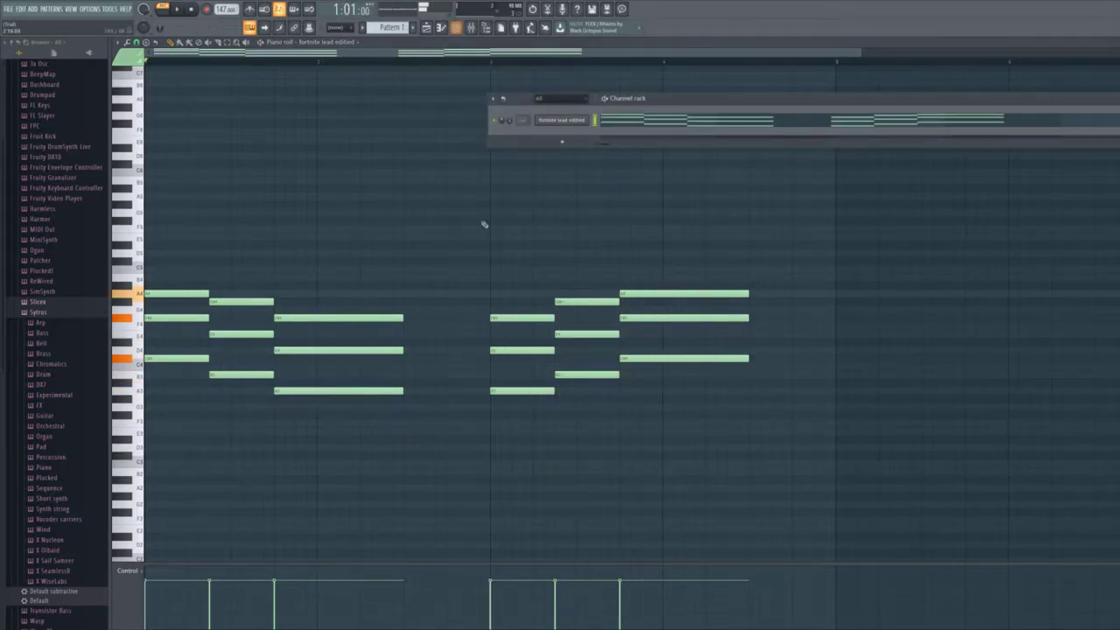
pyautogui.click(551, 119)
pyautogui.click(228, 182)
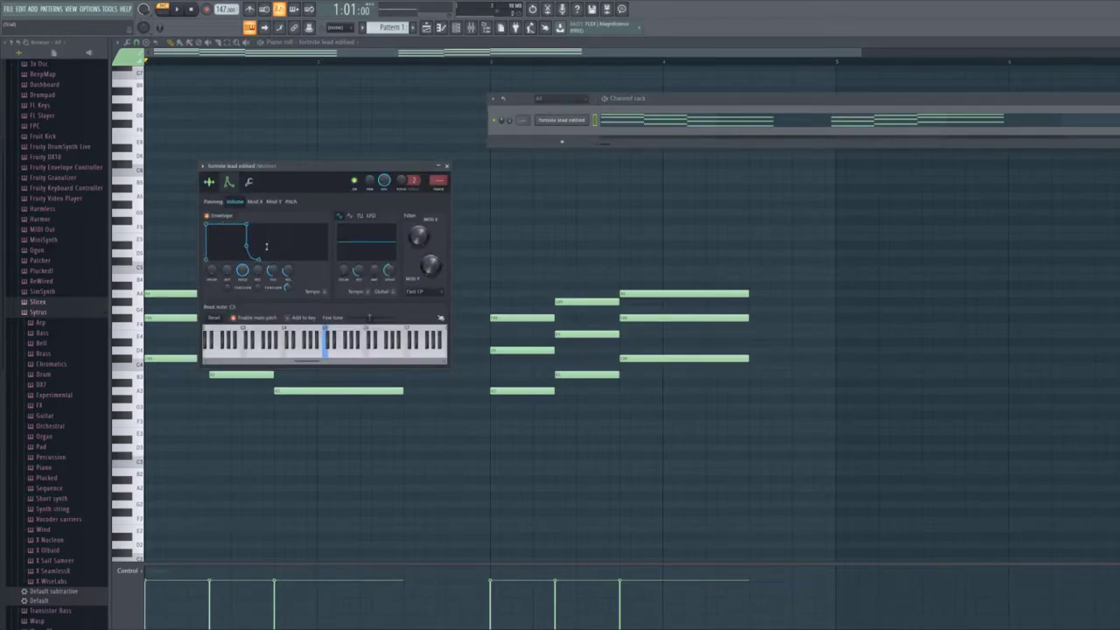
pyautogui.click(409, 581)
pyautogui.press('space')
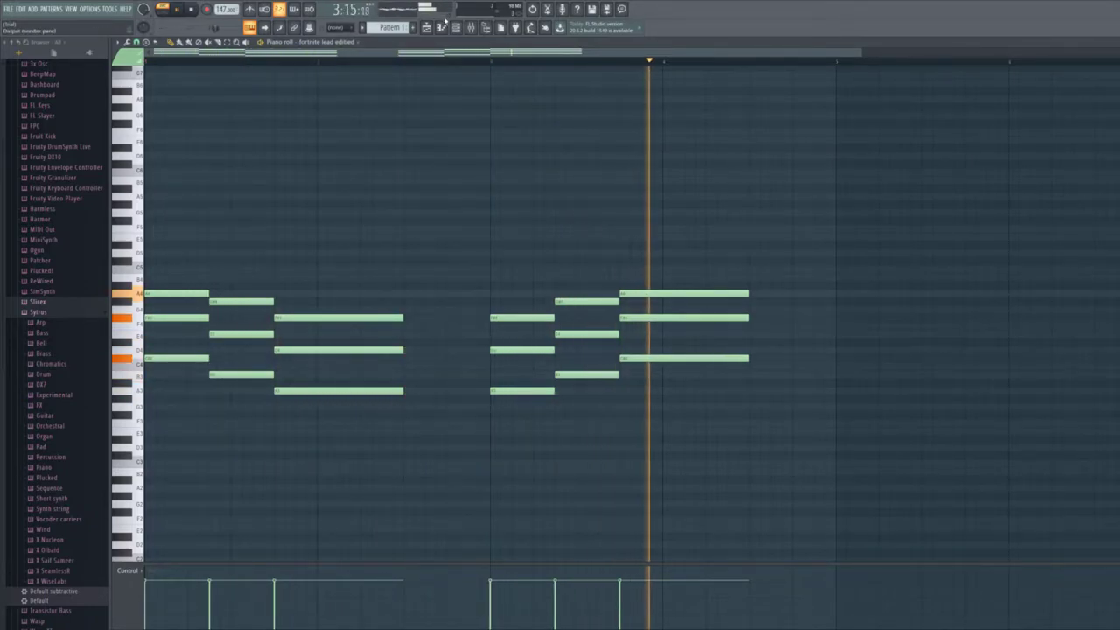
pyautogui.press('space')
# Lower the sustain level in the lead's volume envelope so each note fades out, and audition the chords
pyautogui.press('F6')
pyautogui.click(553, 122)
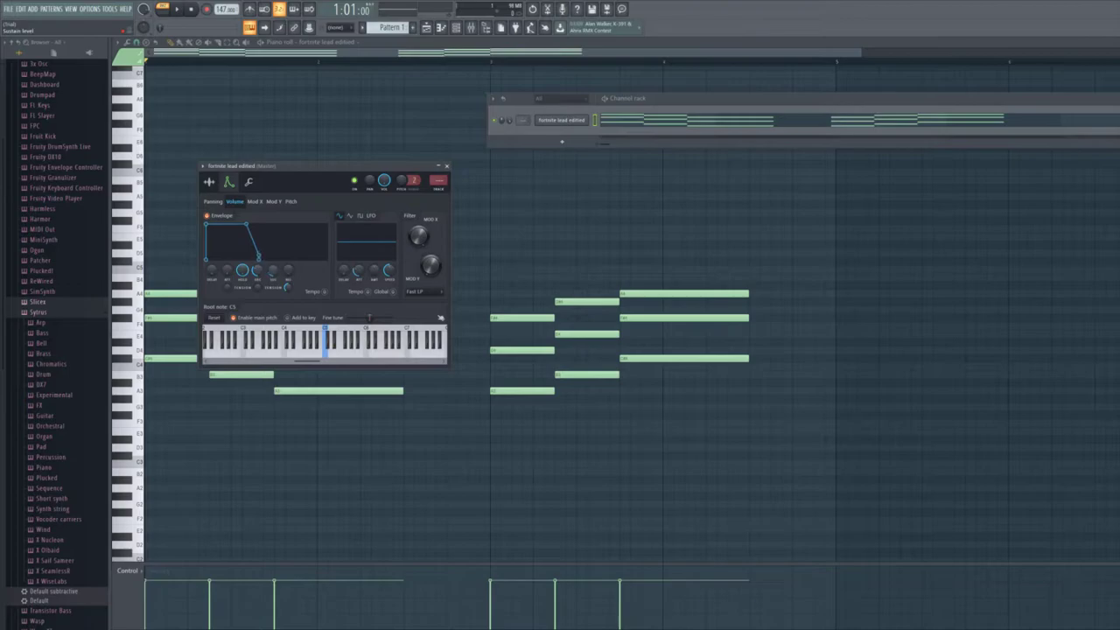
pyautogui.press('space')
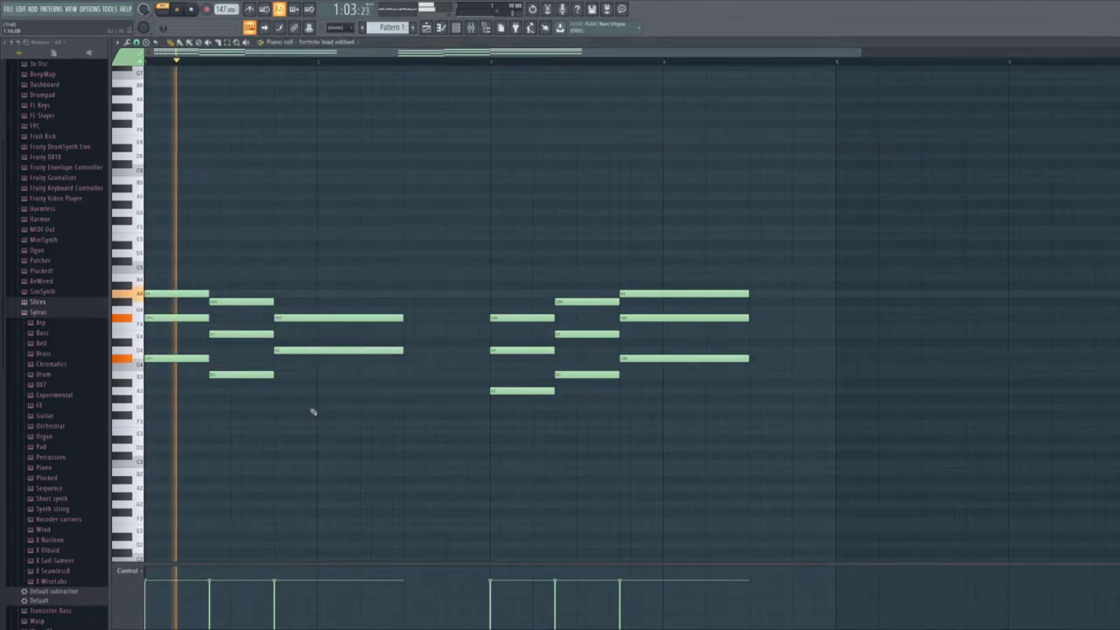
pyautogui.press('space')
pyautogui.moveTo(276, 384); pyautogui.dragTo(273, 394)
pyautogui.press('space')
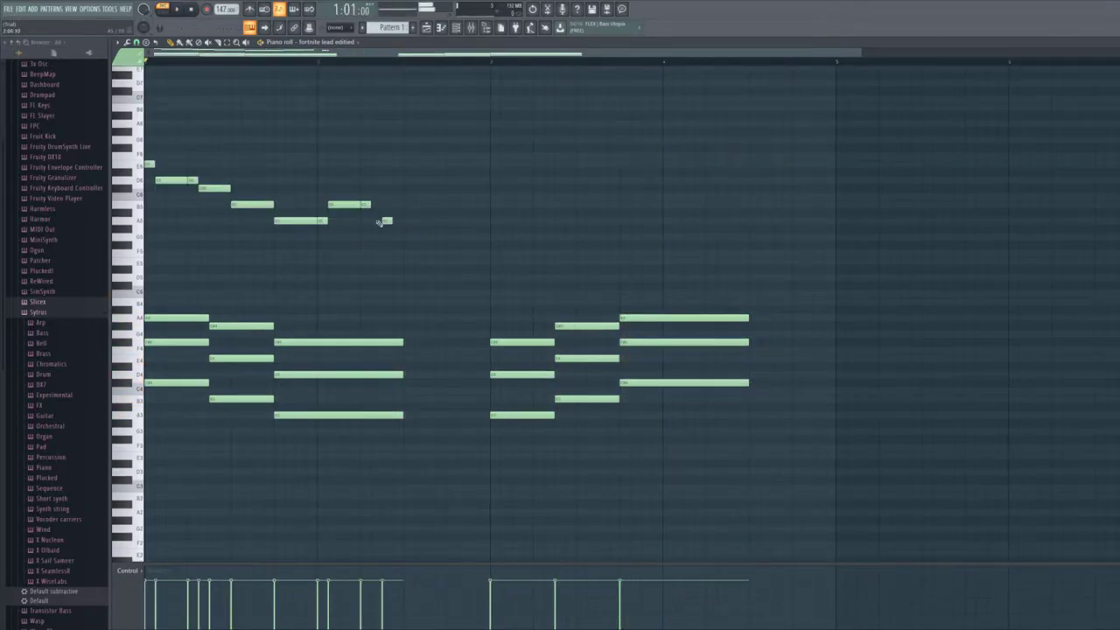
# Complete the bar 2 melody above the chords with the notes A5, C#6 and a short B5
pyautogui.click(384, 219)
pyautogui.click(418, 187)
pyautogui.press('space')
pyautogui.click(484, 204)
pyautogui.moveTo(499, 203); pyautogui.dragTo(479, 204)
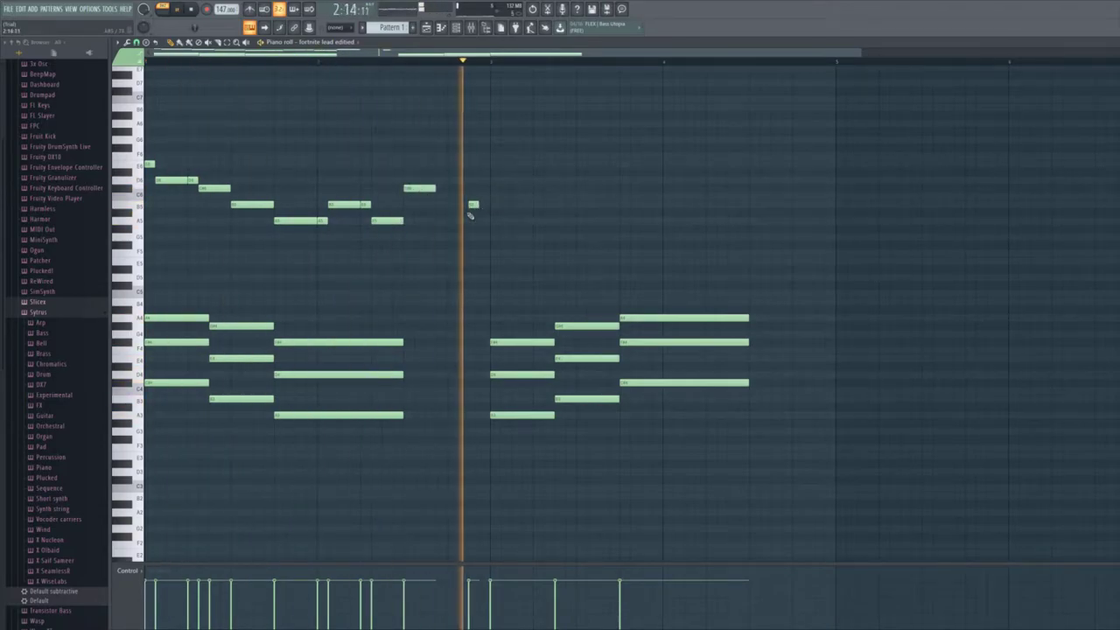
pyautogui.press('space')
# Repeat the opening melody phrase of bar 1, starting on E6 and D6, at the beginning of bar 3
pyautogui.click(494, 163)
pyautogui.click(504, 179)
pyautogui.rightClick(506, 179)
pyautogui.moveTo(155, 173); pyautogui.dragTo(313, 226)
pyautogui.moveTo(157, 180); pyautogui.dragTo(503, 180)
pyautogui.press('space')
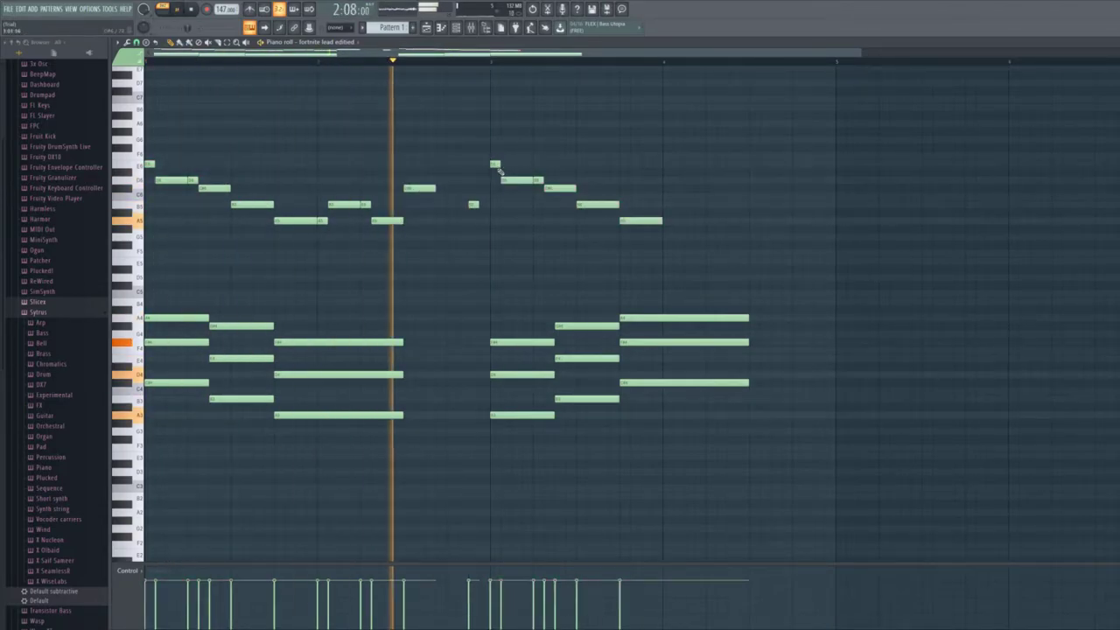
# Finish the bar 4 melody with alternating C#6 and B5 notes followed by A5 and E5, and play the full pattern
pyautogui.press('space')
pyautogui.click(666, 188)
pyautogui.click(677, 205)
pyautogui.click(710, 188)
pyautogui.click(720, 205)
pyautogui.press('space')
pyautogui.click(753, 221)
pyautogui.click(796, 260)
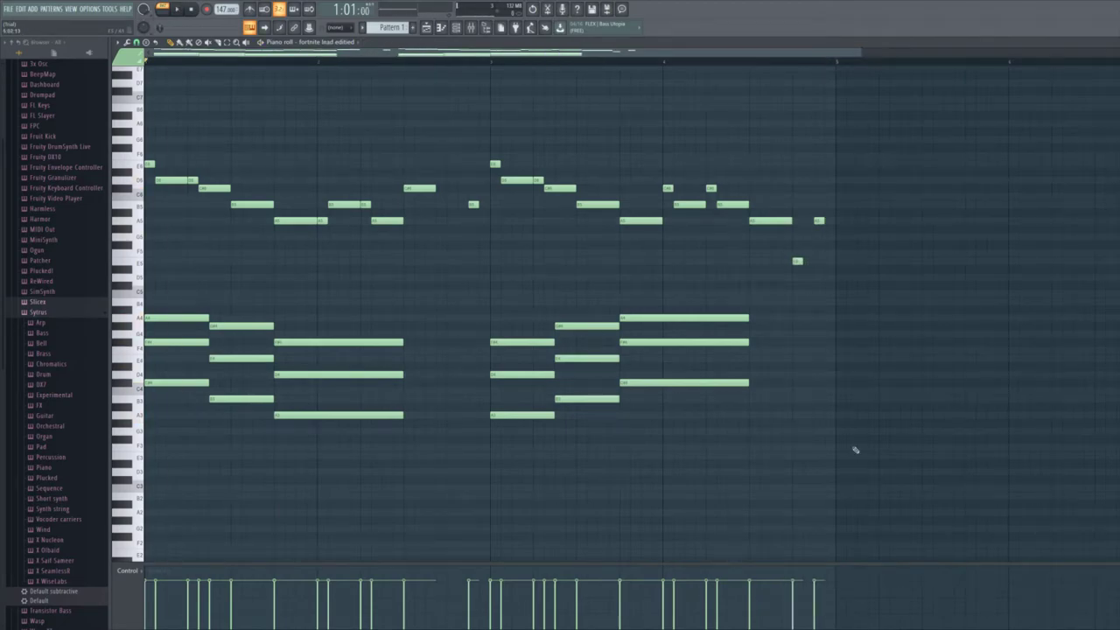
pyautogui.press('space')
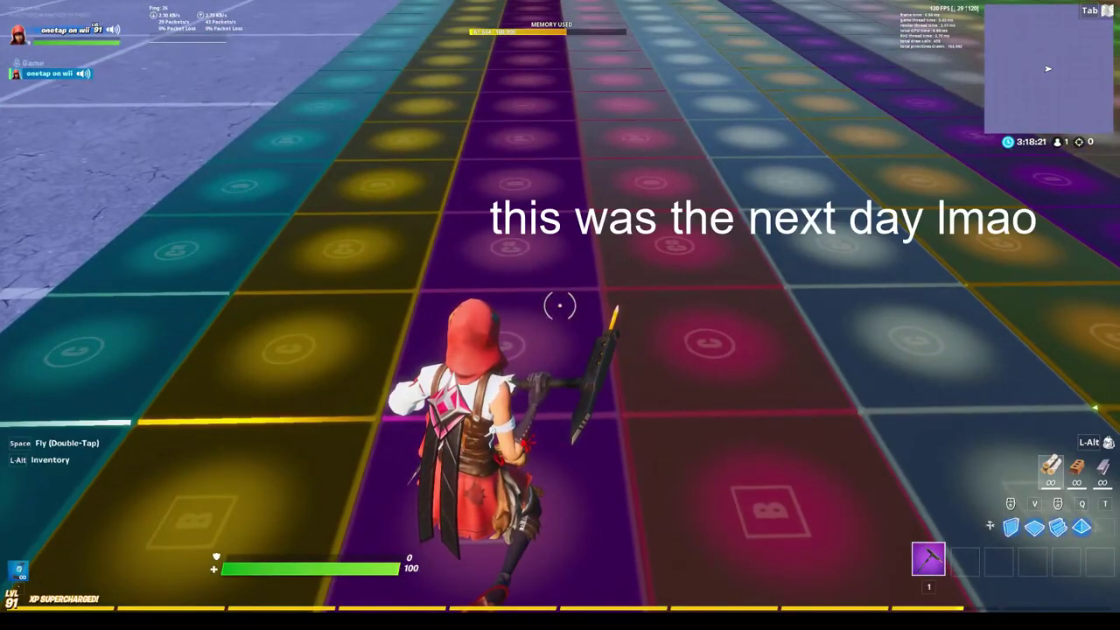
pyautogui.press('w')
pyautogui.press('w')
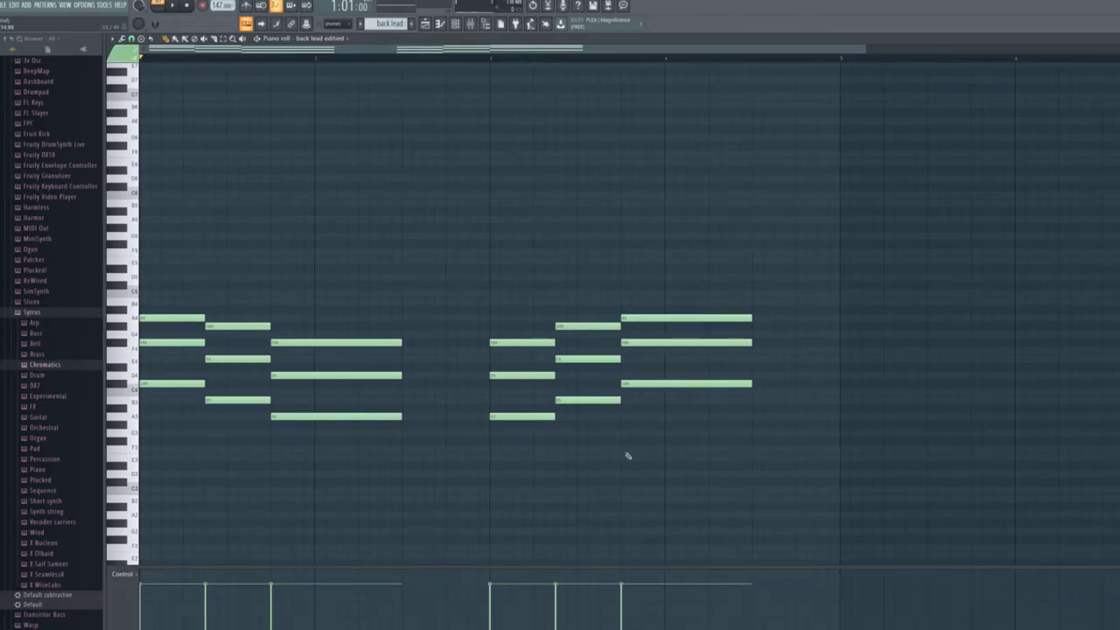
# Play the back lead pattern and inspect the Sausage Fattener and Fruity parametric EQ 2 effects on its mixer insert
pyautogui.press('space')
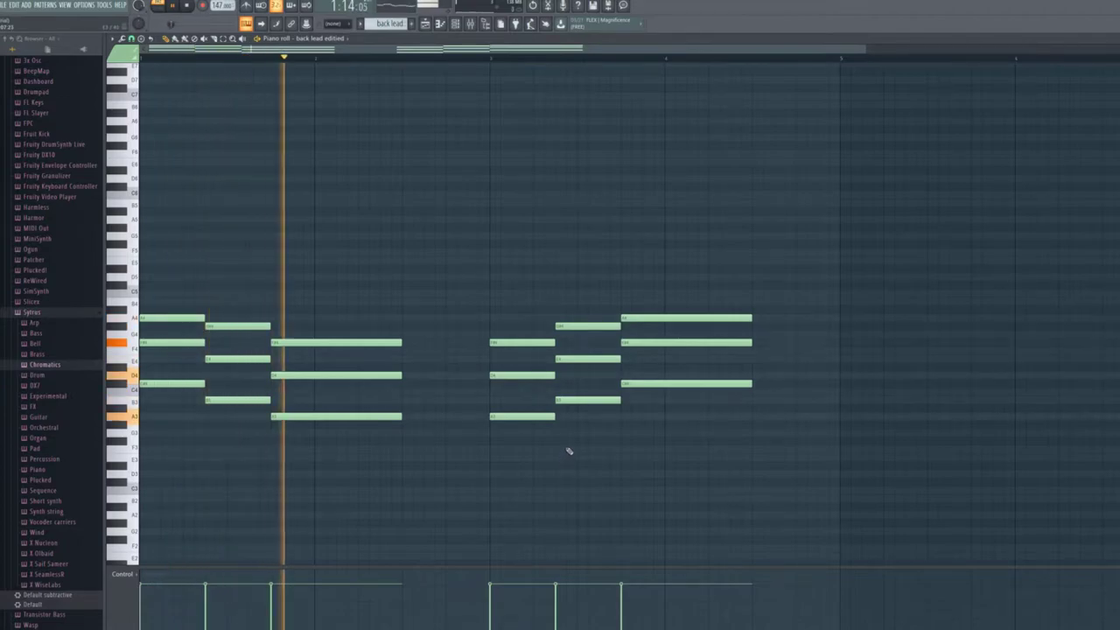
pyautogui.press('space')
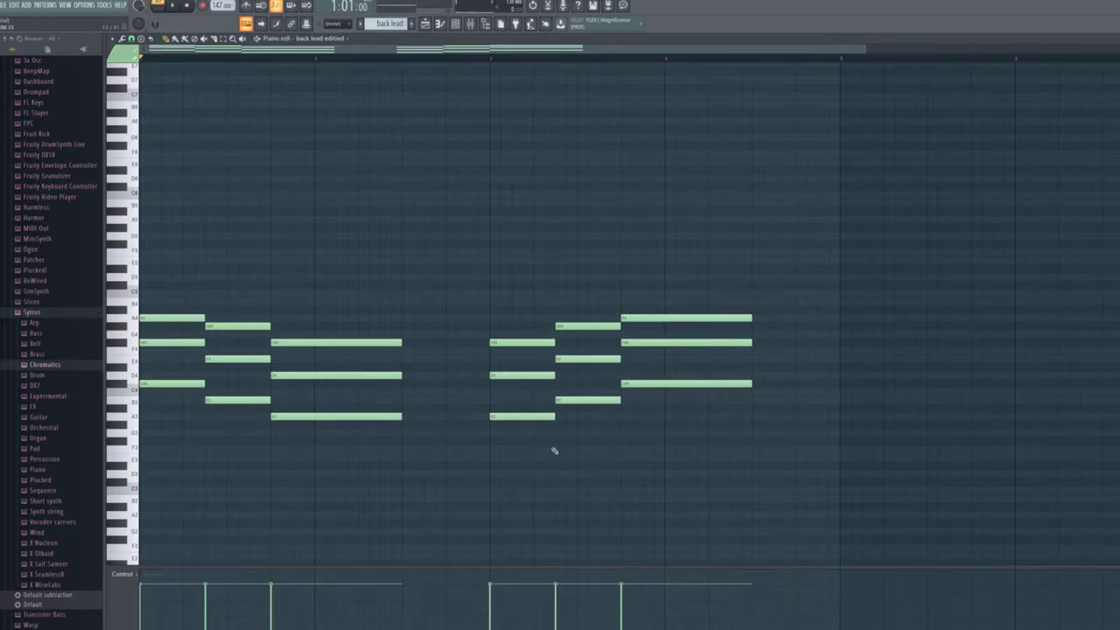
pyautogui.press('F9')
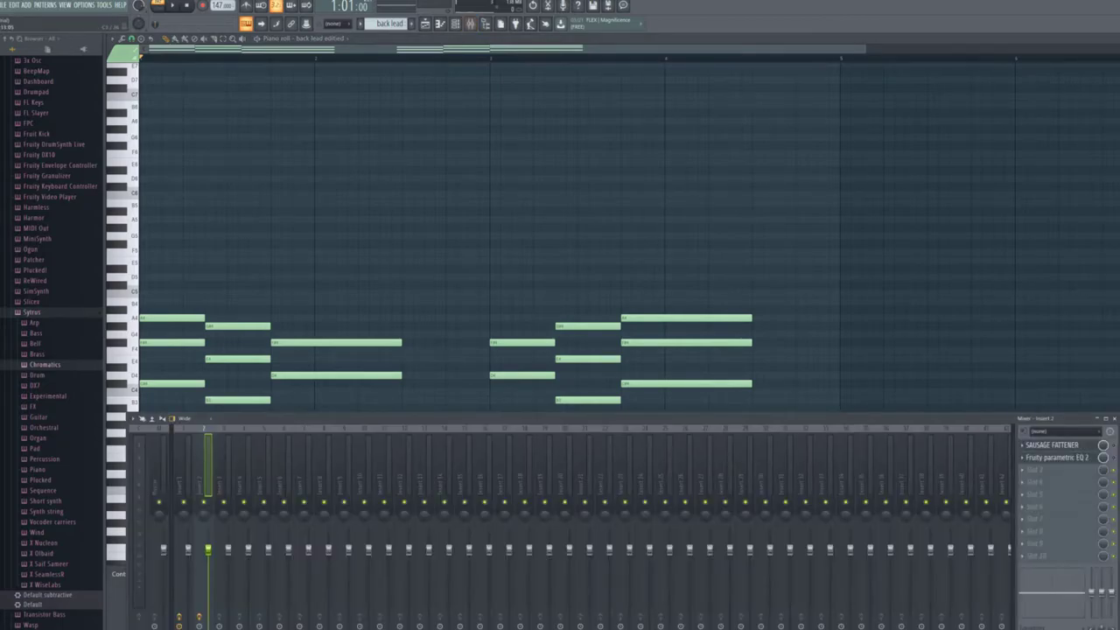
pyautogui.click(1059, 445)
pyautogui.click(1060, 457)
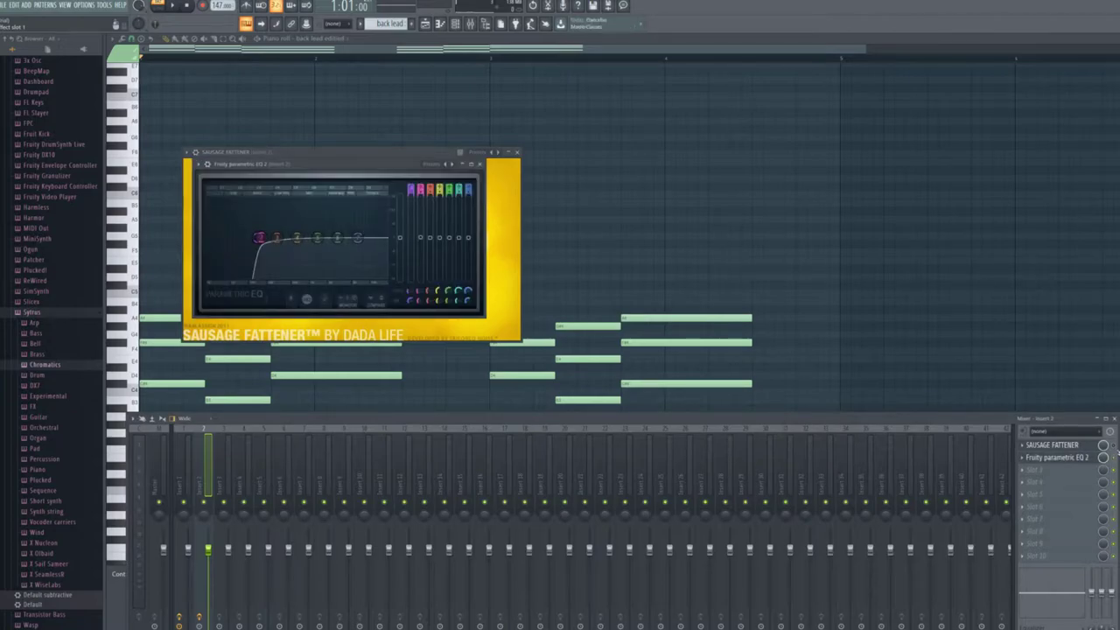
pyautogui.press('space')
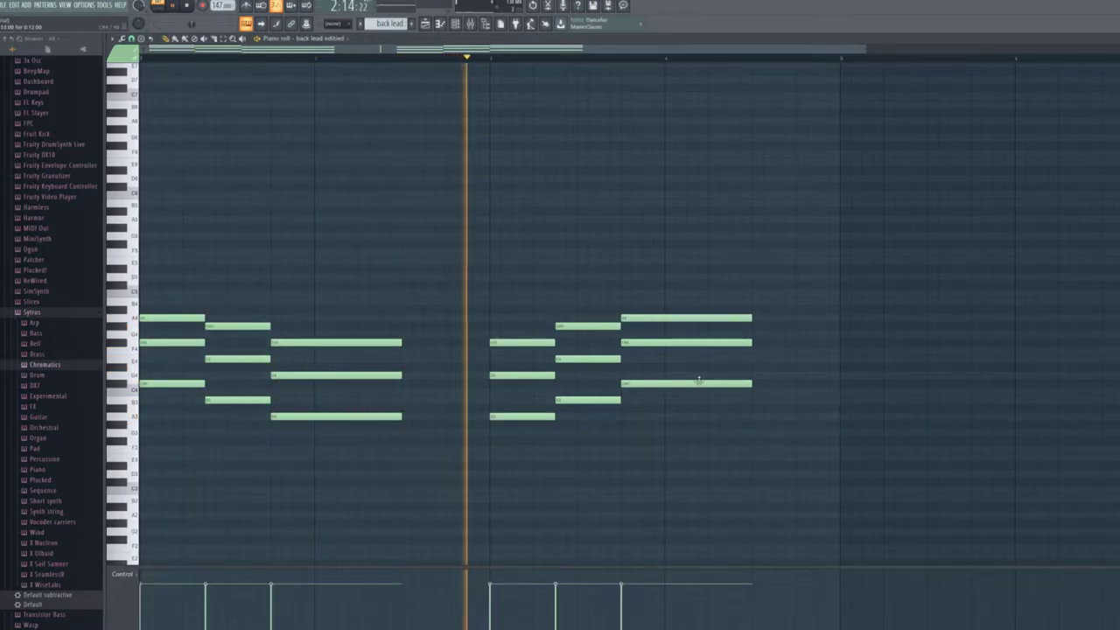
pyautogui.press('space')
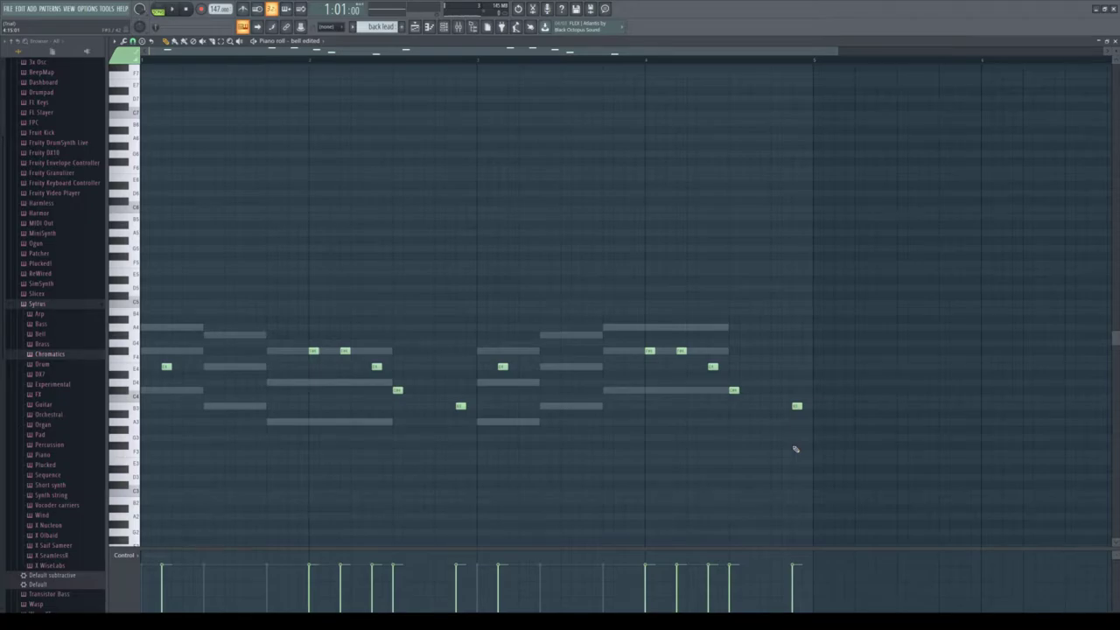
# Play the bell edited pattern and inspect the Fruity Reeverb 2, Sausage Fattener and Fruity parametric EQ 2 effects on its mixer insert
pyautogui.press('space')
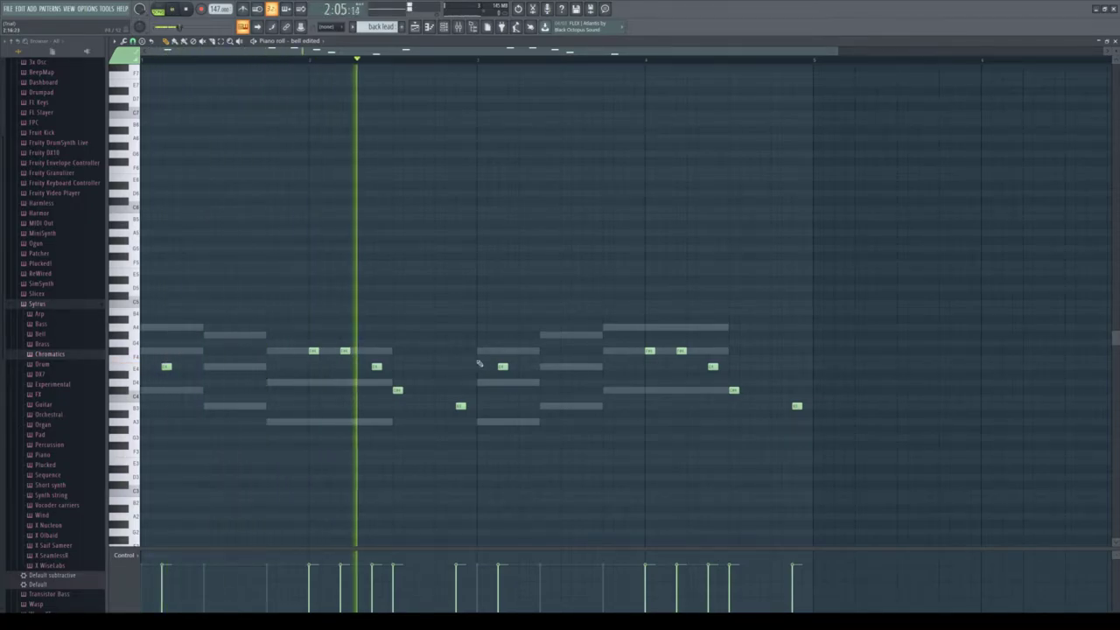
pyautogui.press('space')
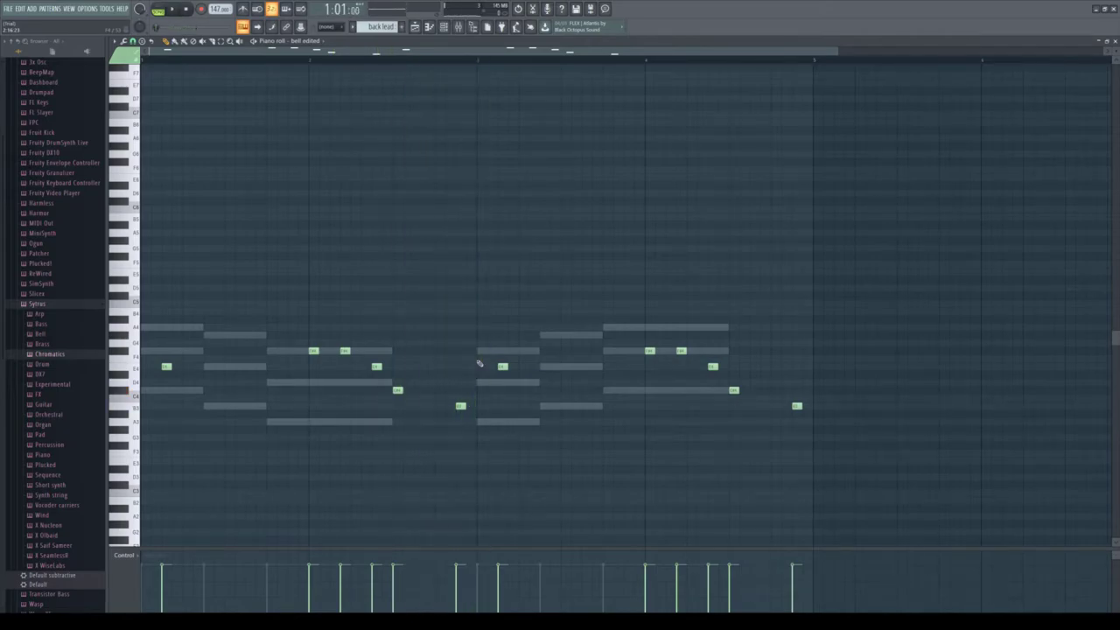
pyautogui.press('F9')
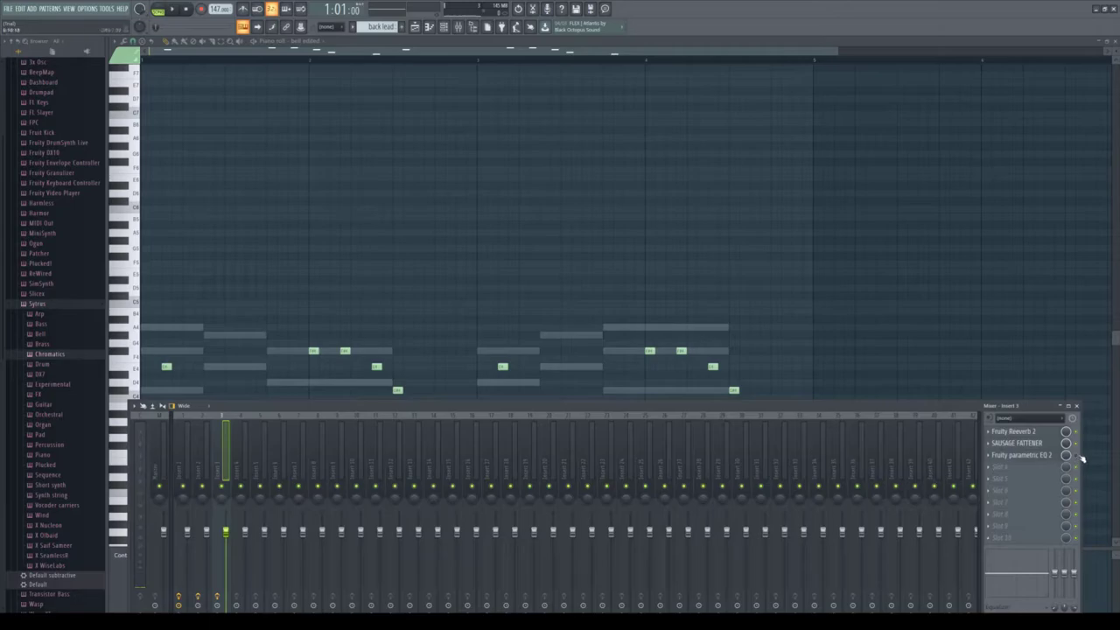
pyautogui.click(1040, 455)
pyautogui.click(1037, 444)
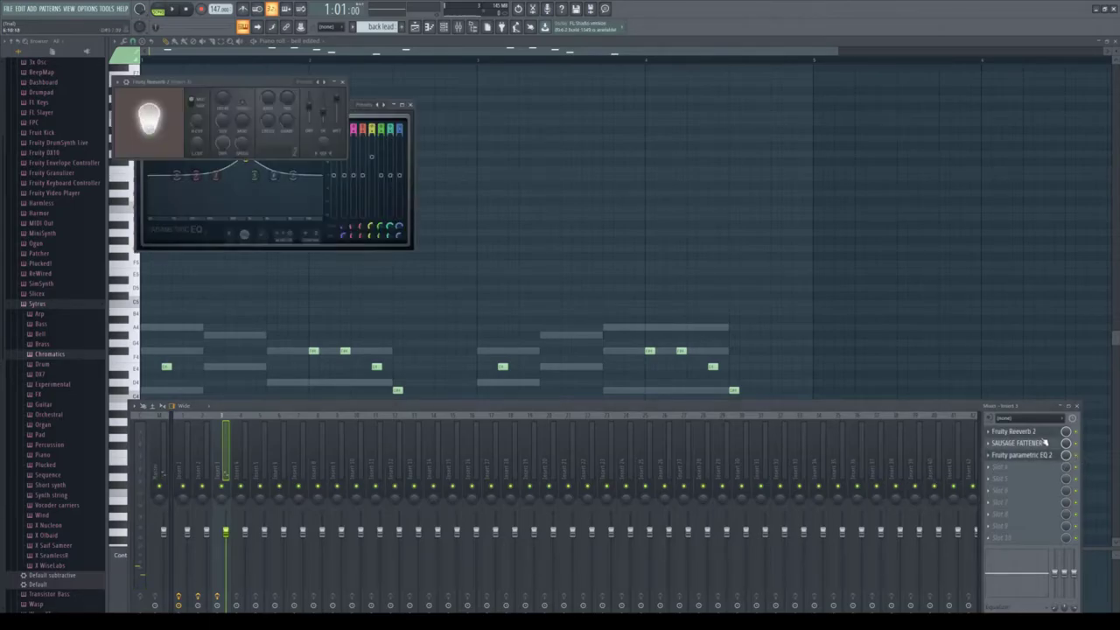
pyautogui.click(1036, 443)
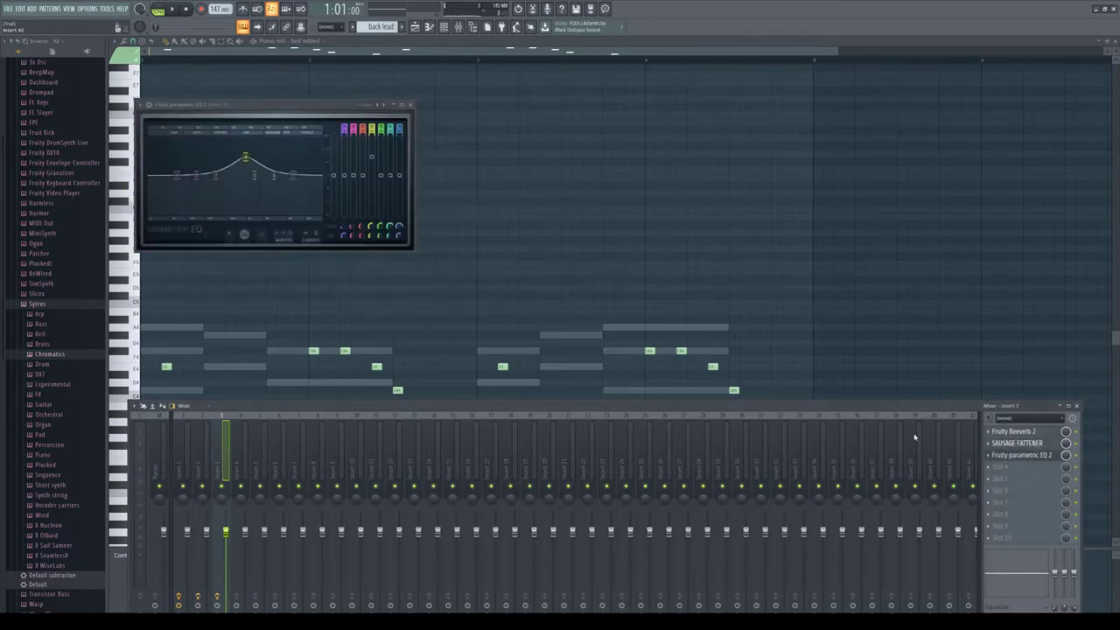
pyautogui.click(992, 456)
pyautogui.press('F9')
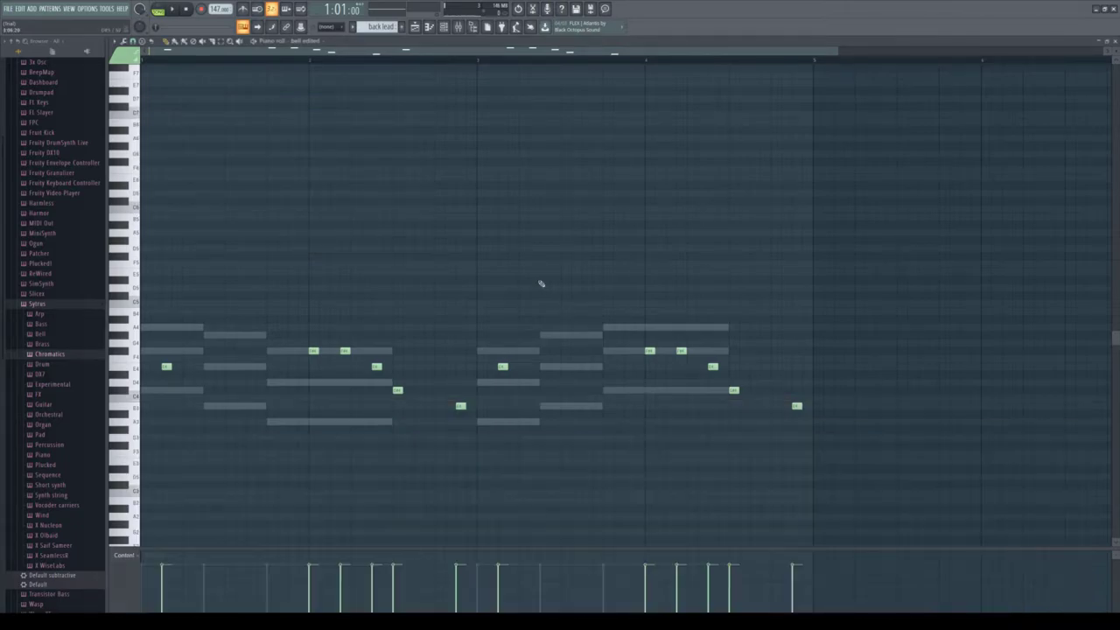
pyautogui.press('space')
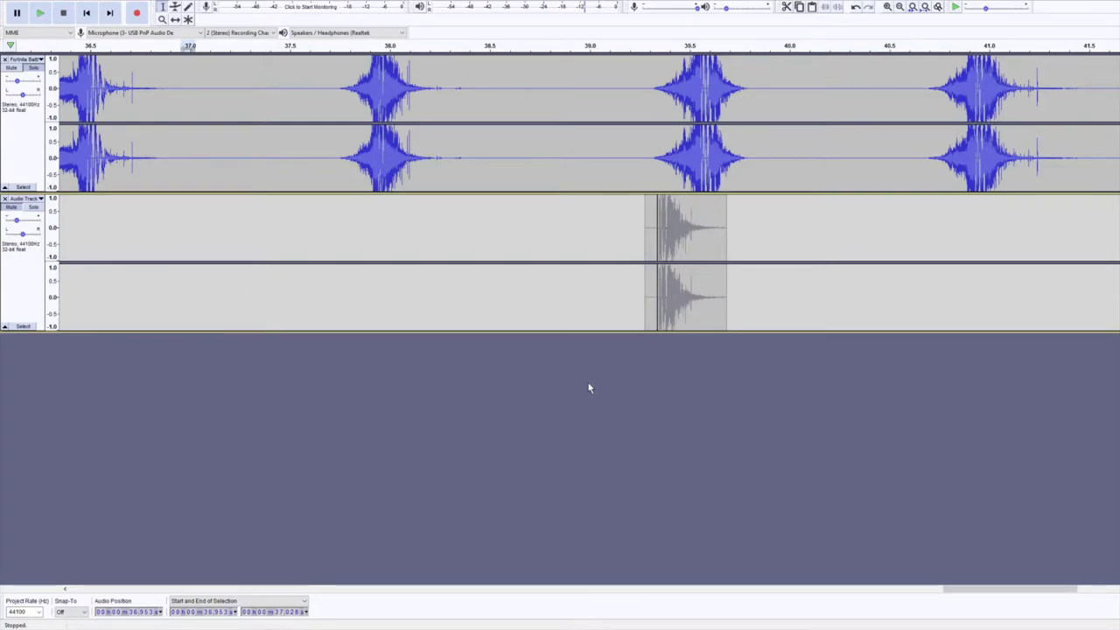
# Compare the original sound near 39.5 s with its trimmed clip in Audacity, and play the hi hats pattern in FL Studio
pyautogui.click(643, 48)
pyautogui.press('space')
pyautogui.click(720, 162)
pyautogui.moveTo(720, 162); pyautogui.dragTo(732, 162)
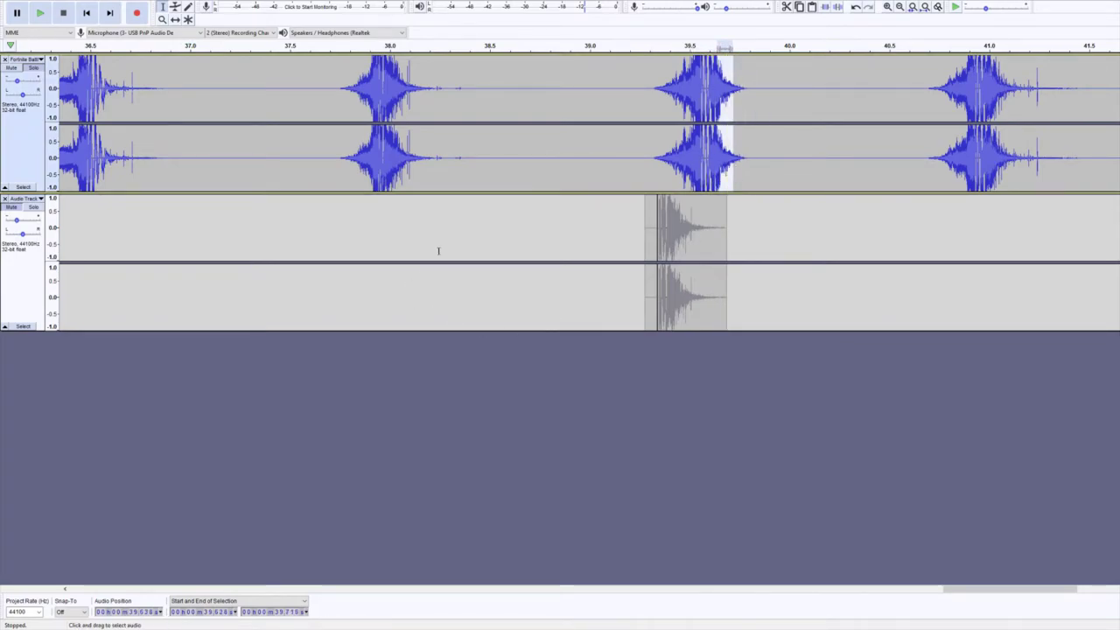
pyautogui.click(10, 207)
pyautogui.click(10, 68)
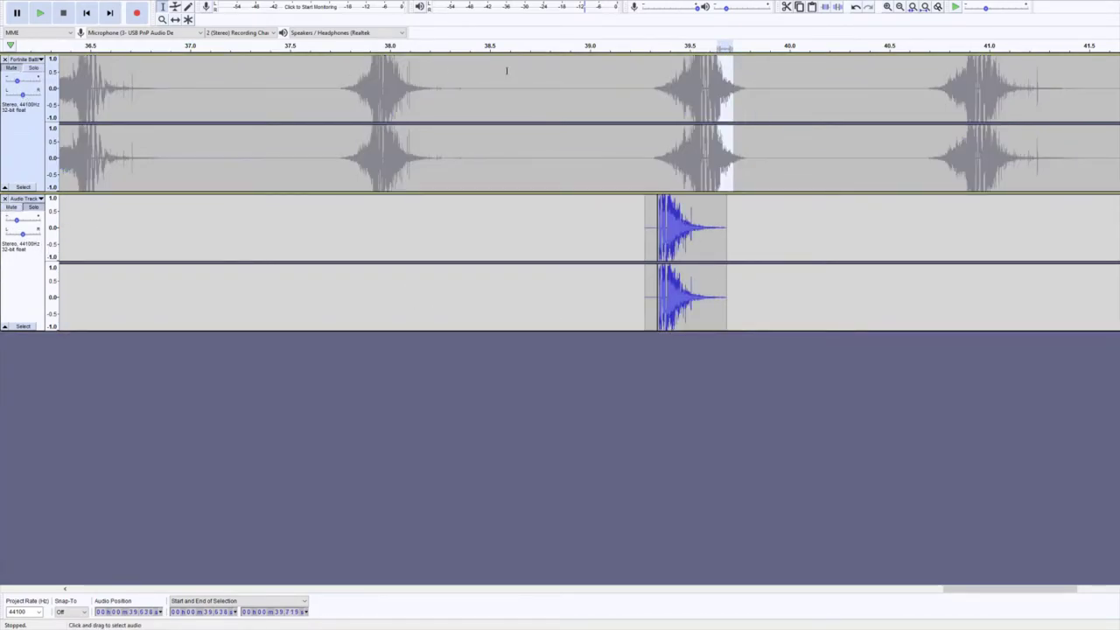
pyautogui.click(596, 46)
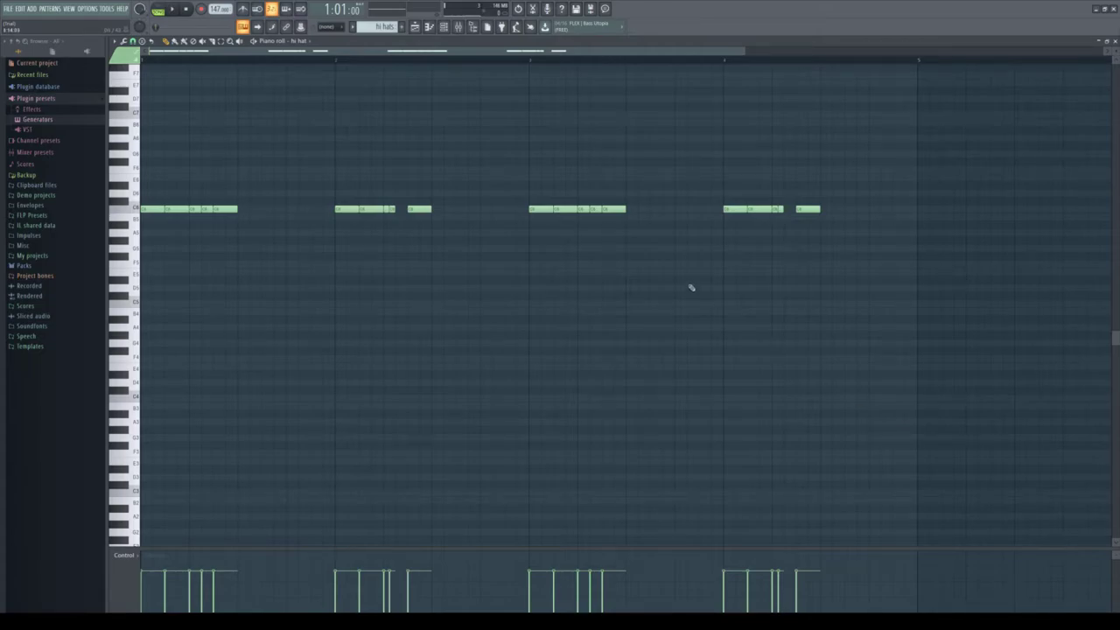
pyautogui.press('space')
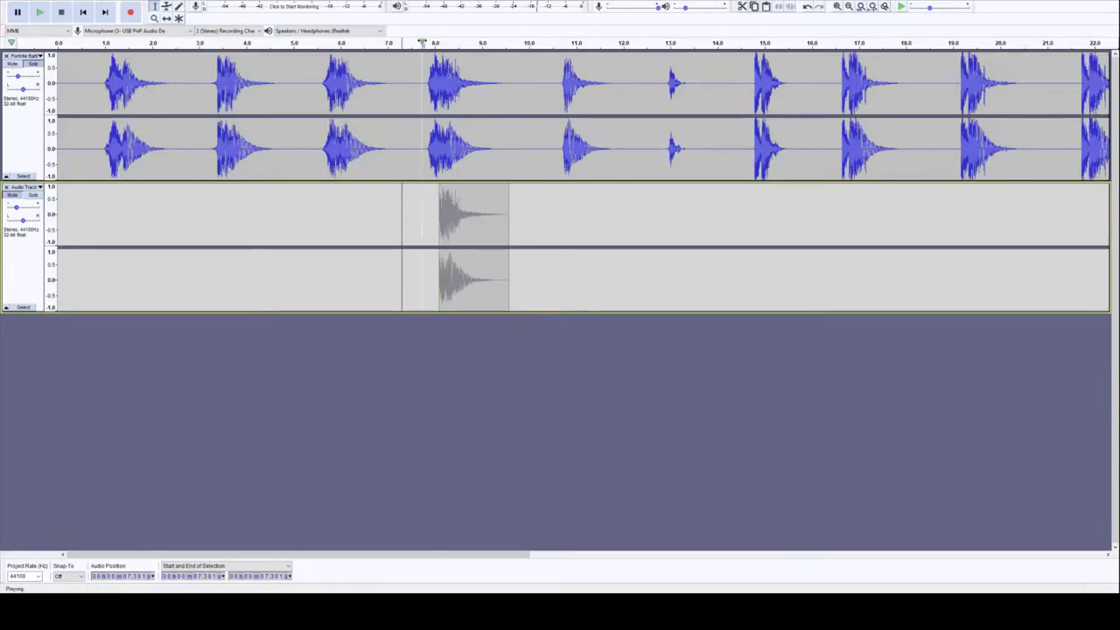
# In Audacity, mute the original Fortnite recording and play the isolated clip near 8 s on the second track
pyautogui.press('space')
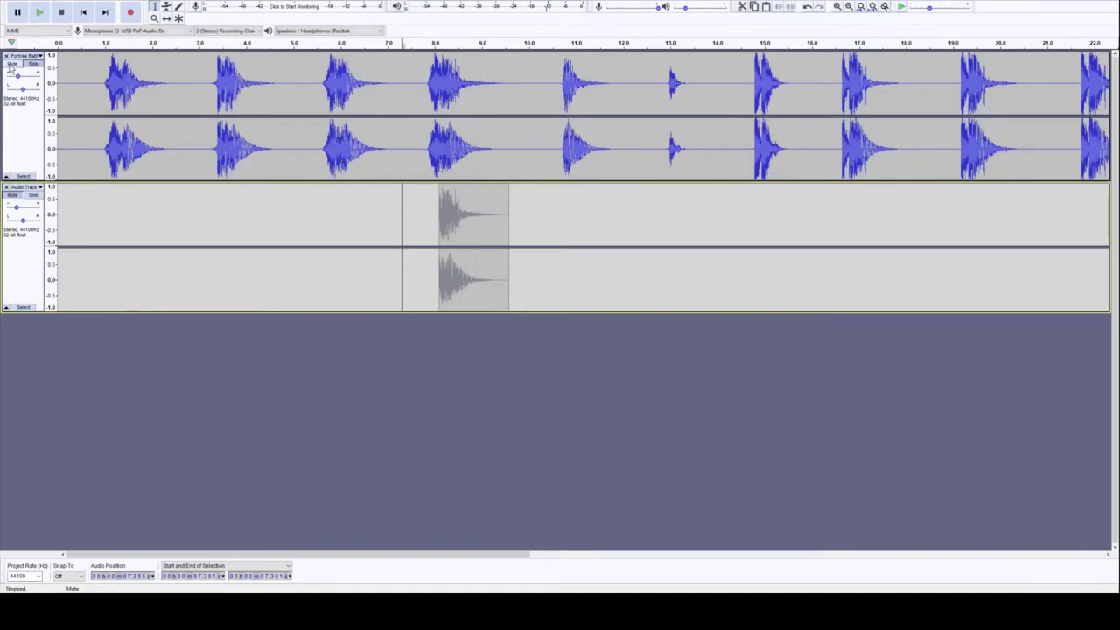
pyautogui.click(12, 65)
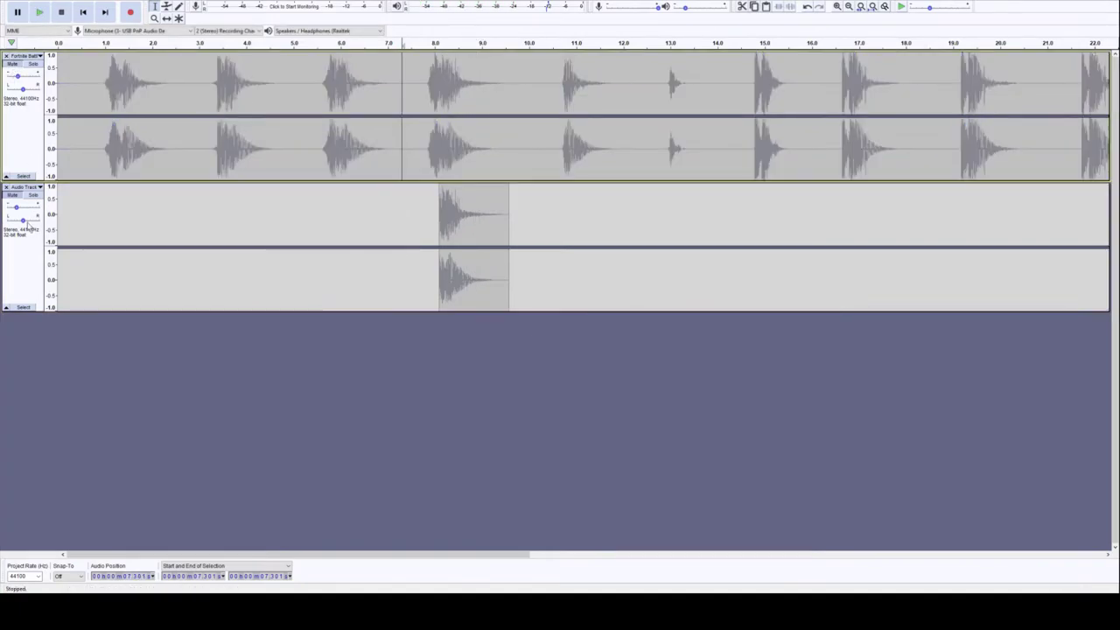
pyautogui.click(431, 45)
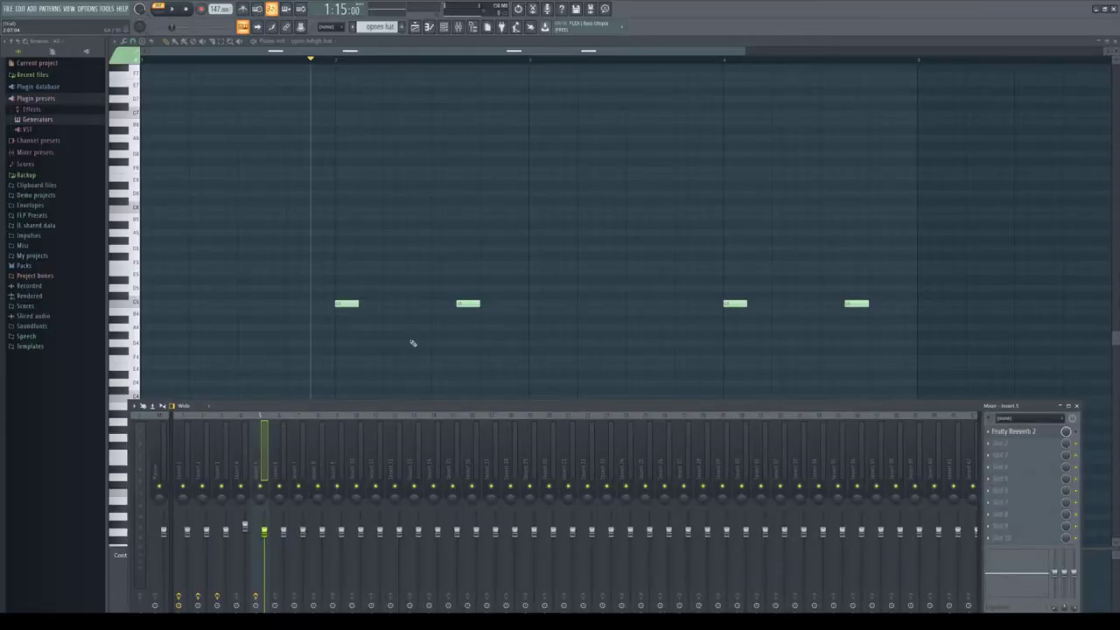
# Switch to FL Studio and audition the open hat pattern, turning on Fruity Reeverb 2 on its mixer insert
pyautogui.press('space')
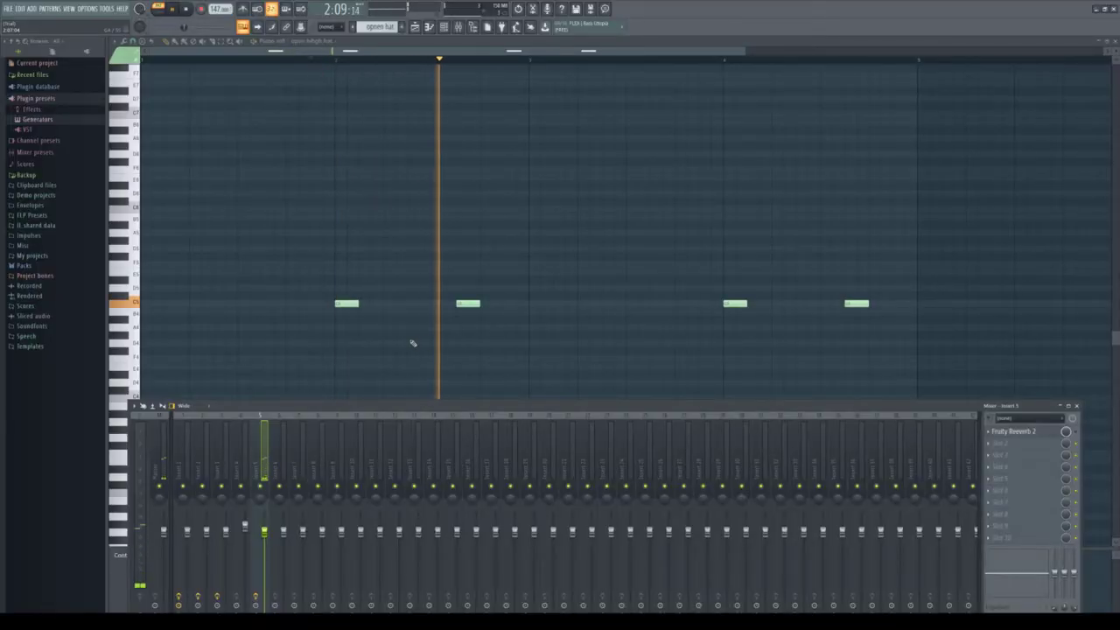
pyautogui.click(1075, 432)
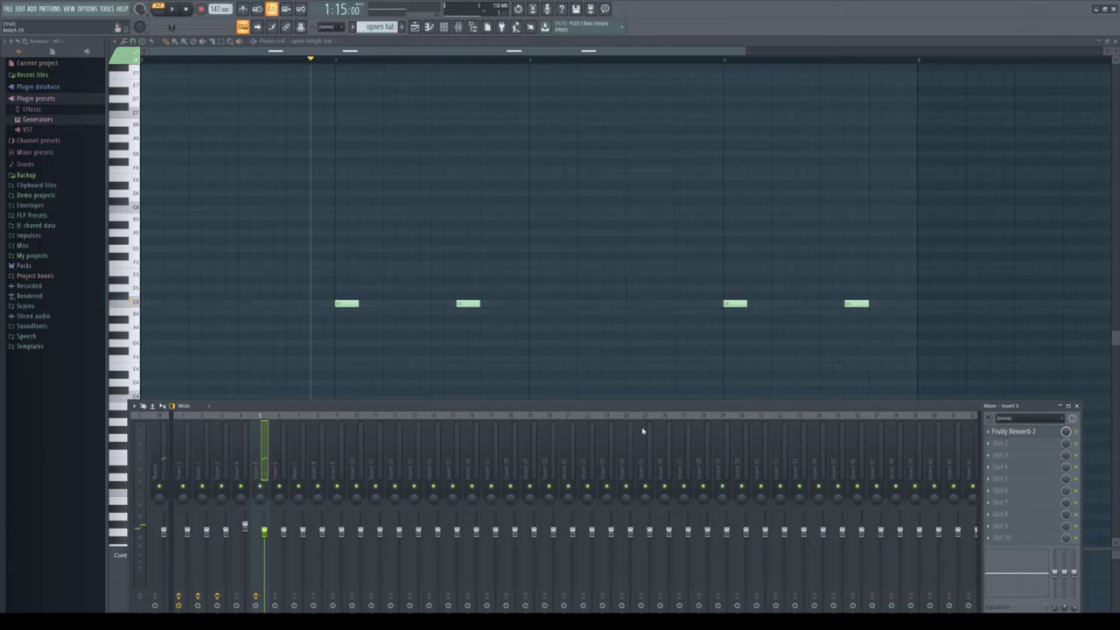
pyautogui.press('space')
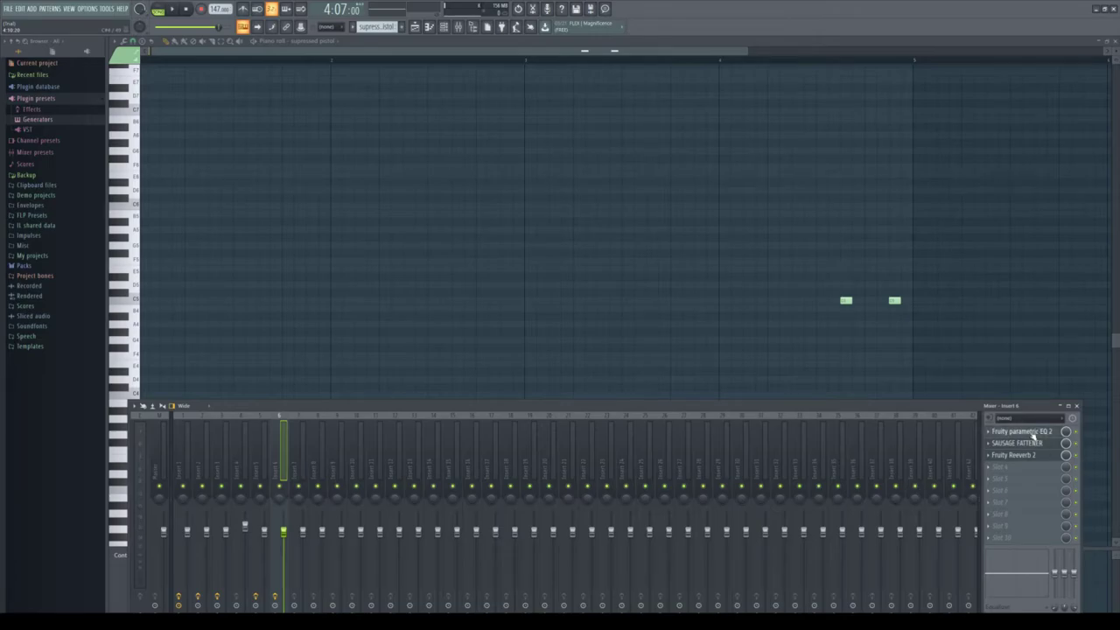
# Inspect the Fruity parametric EQ 2, Sausage Fattener and Fruity Reeverb 2 effects on the supressed pistol's mixer insert
pyautogui.click(1033, 433)
pyautogui.click(1019, 443)
pyautogui.click(1019, 455)
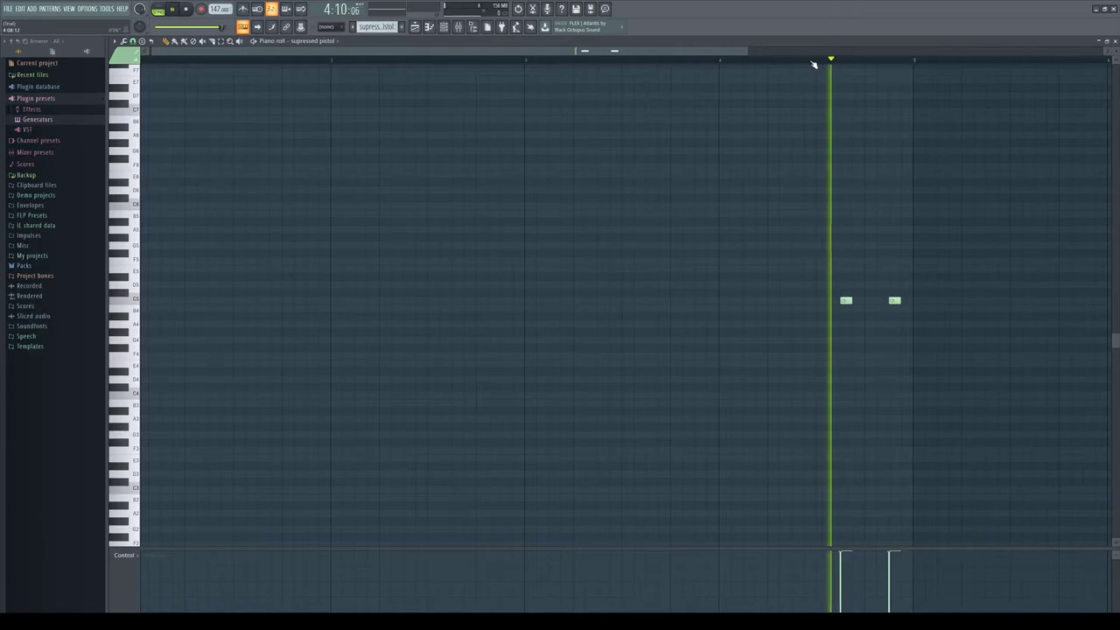
# Play back the supressed pistol part and audition the 808 pattern in the piano roll
pyautogui.press('space')
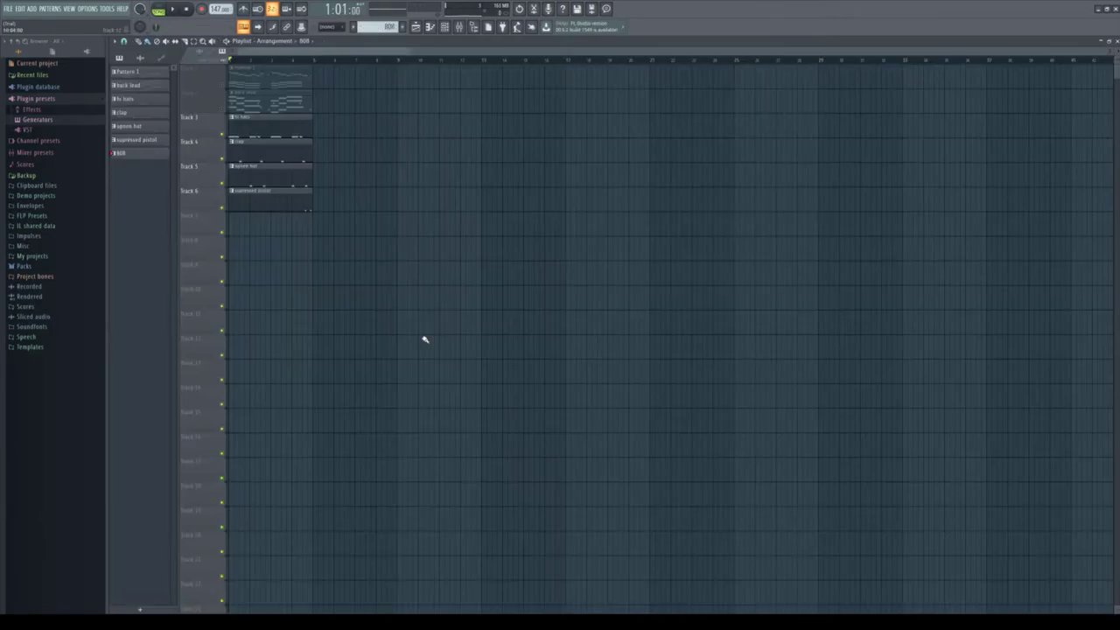
pyautogui.press('space')
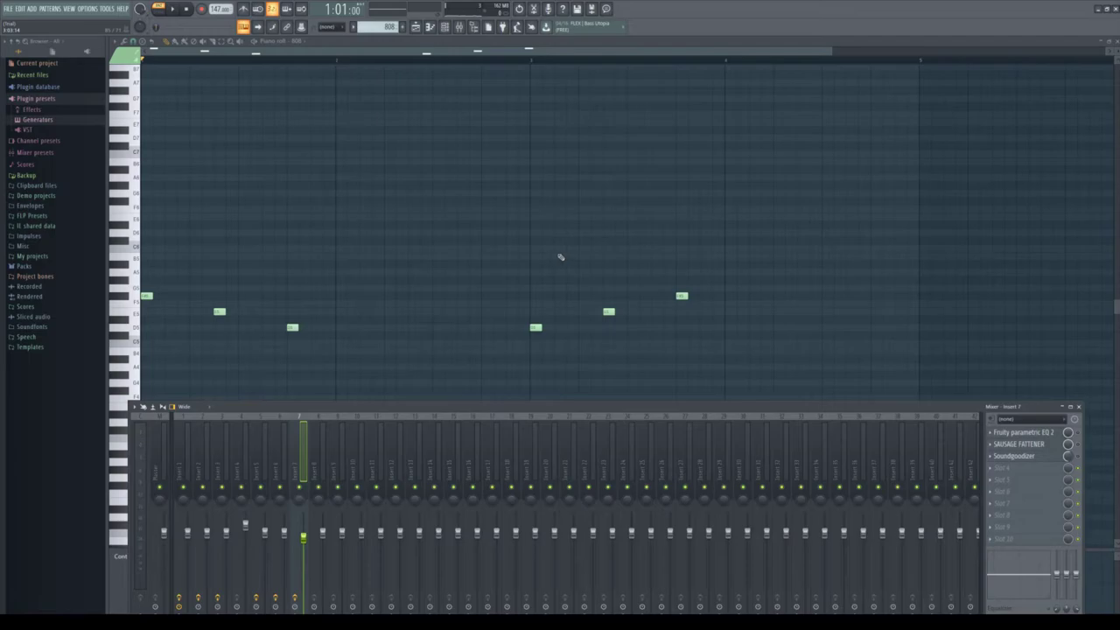
pyautogui.press('space')
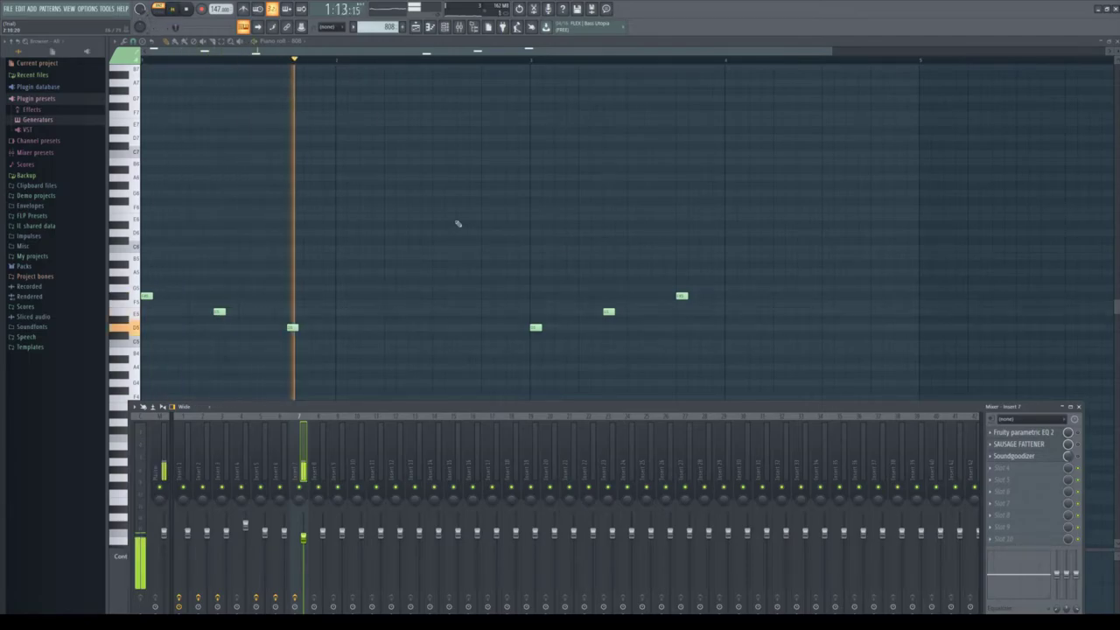
pyautogui.press('space')
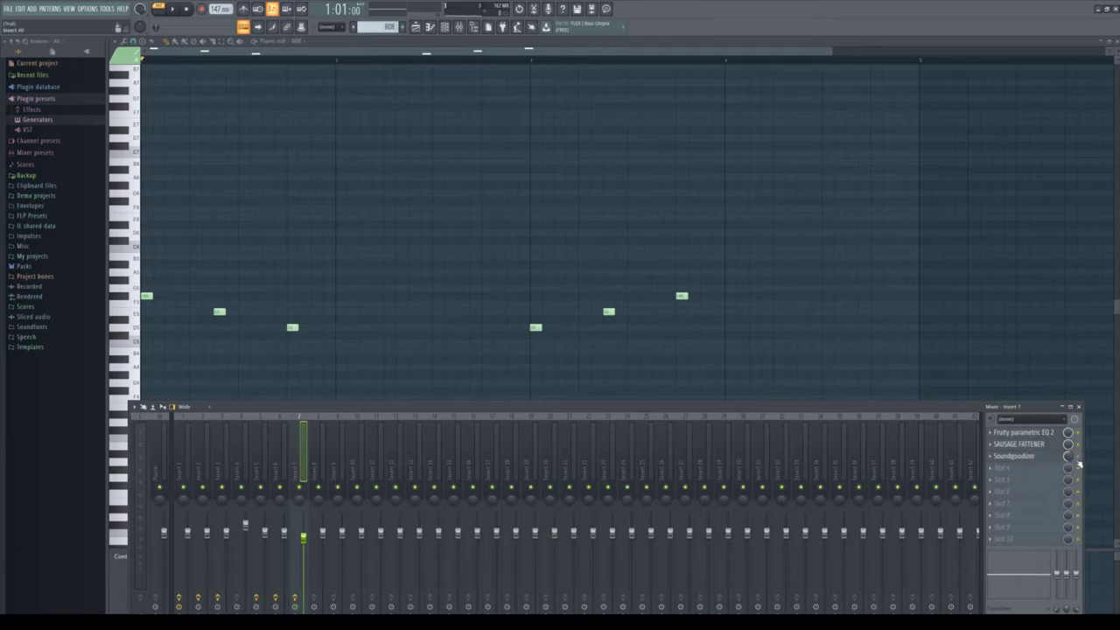
# Inspect Fruity parametric EQ 2, Sausage Fattener and Soundgoodizer on the 808's mixer insert, and play the 808 pattern
pyautogui.click(1021, 433)
pyautogui.click(1021, 444)
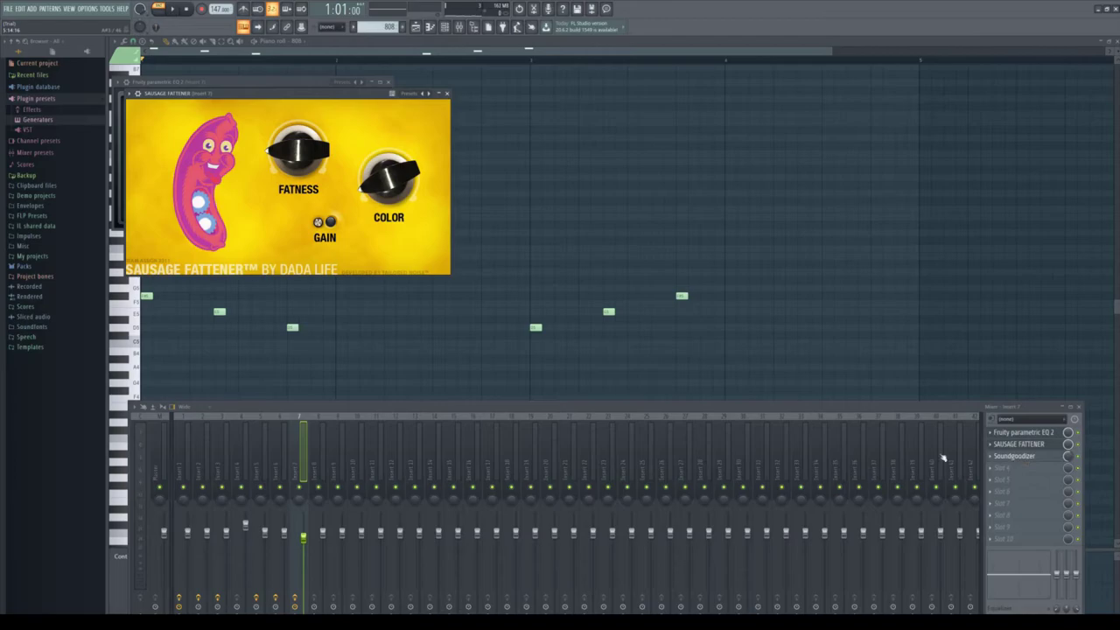
pyautogui.moveTo(292, 171); pyautogui.dragTo(277, 194)
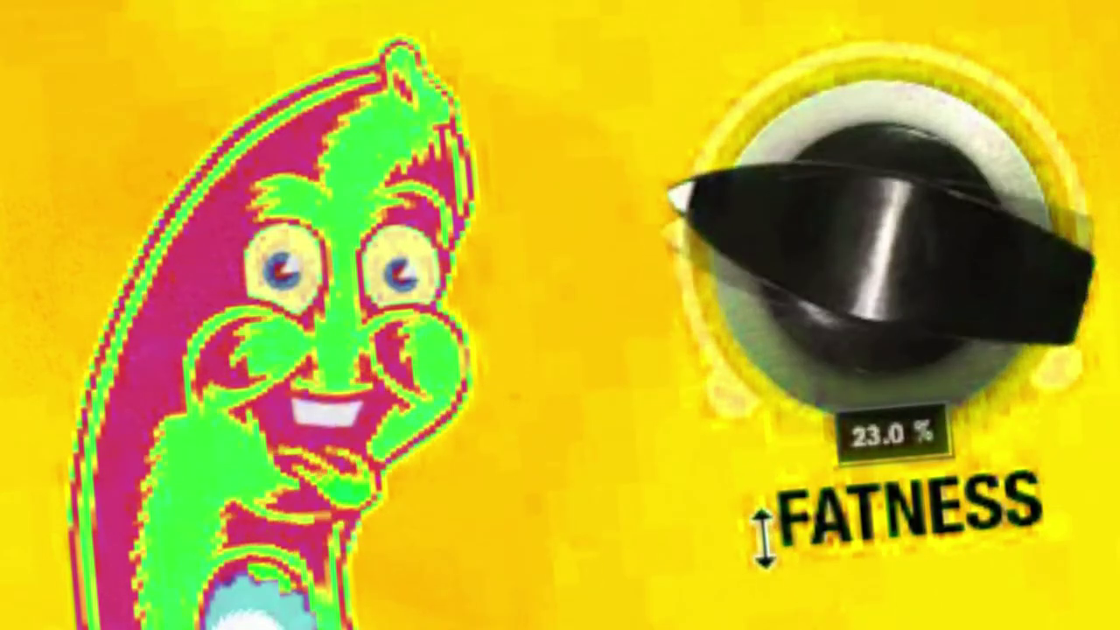
pyautogui.click(1015, 456)
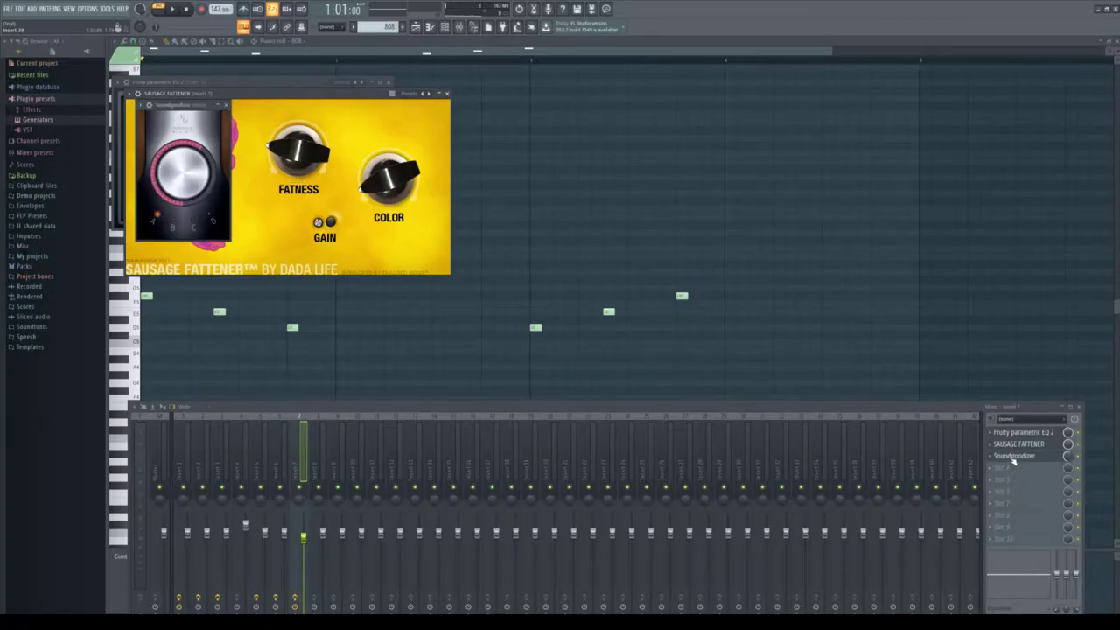
pyautogui.click(555, 235)
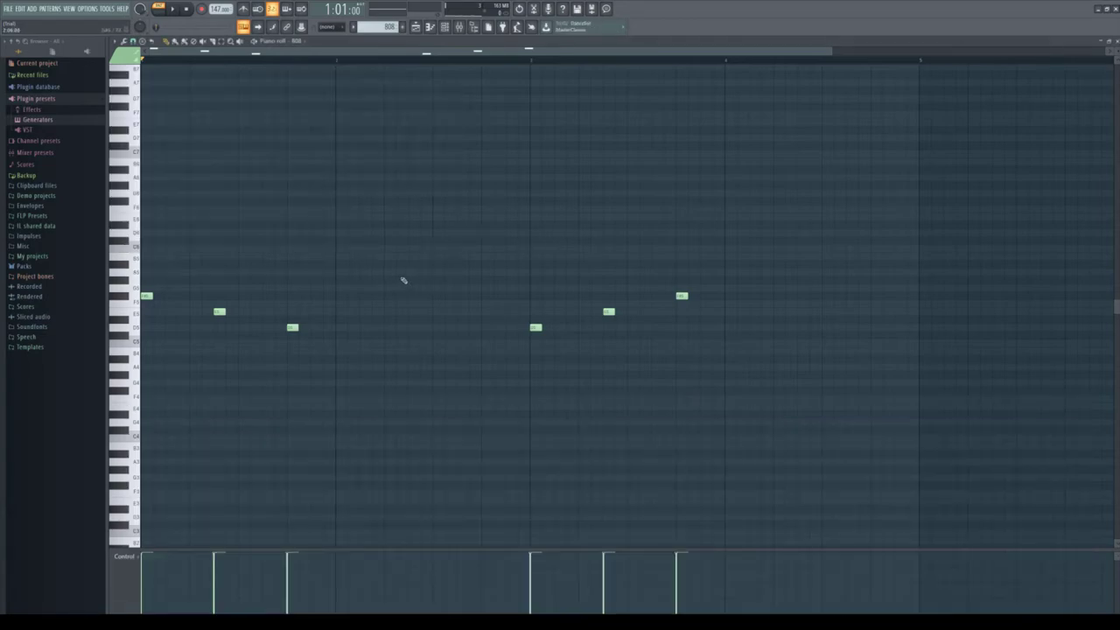
pyautogui.press('space')
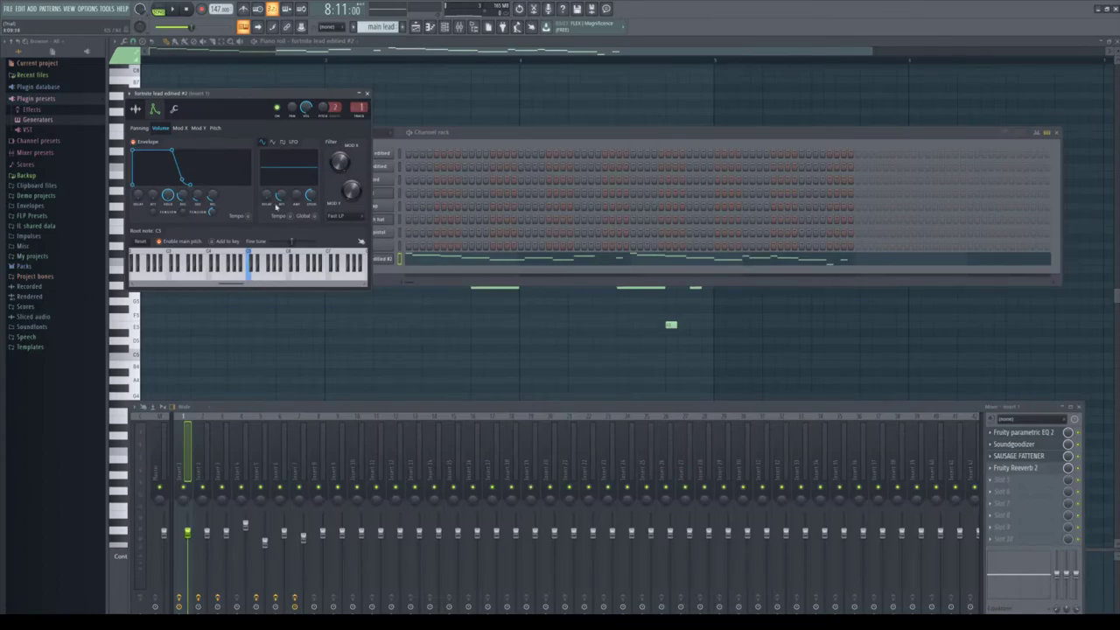
# Slightly lengthen the volume envelope's attack on the fortnite lead edited #2 channel and listen to the change
pyautogui.moveTo(153, 198); pyautogui.dragTo(153, 188)
pyautogui.press('space')
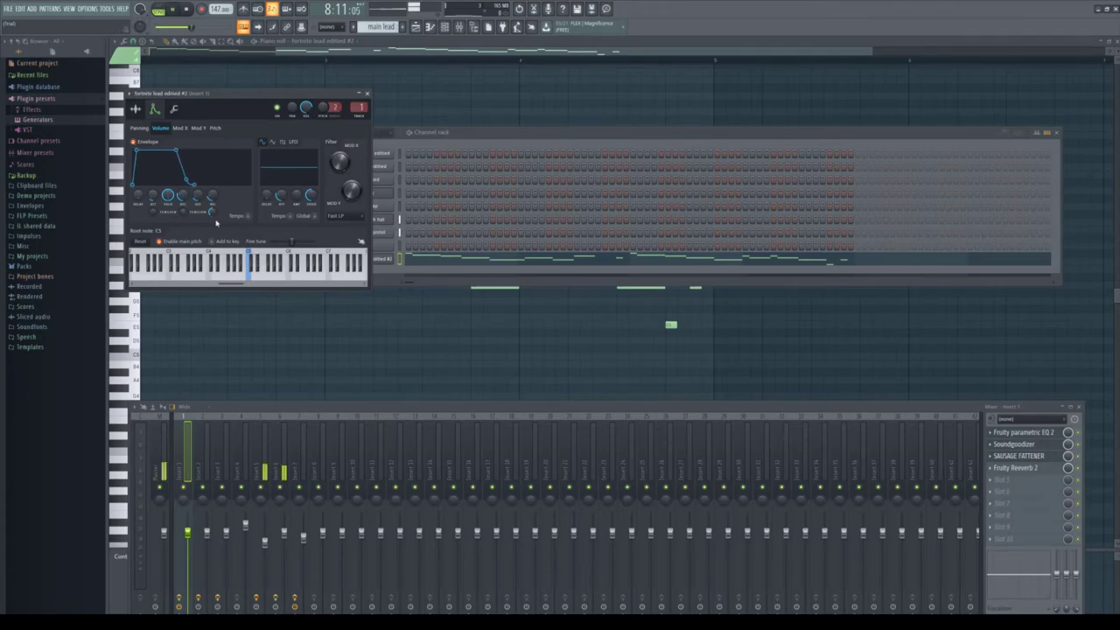
pyautogui.press('space')
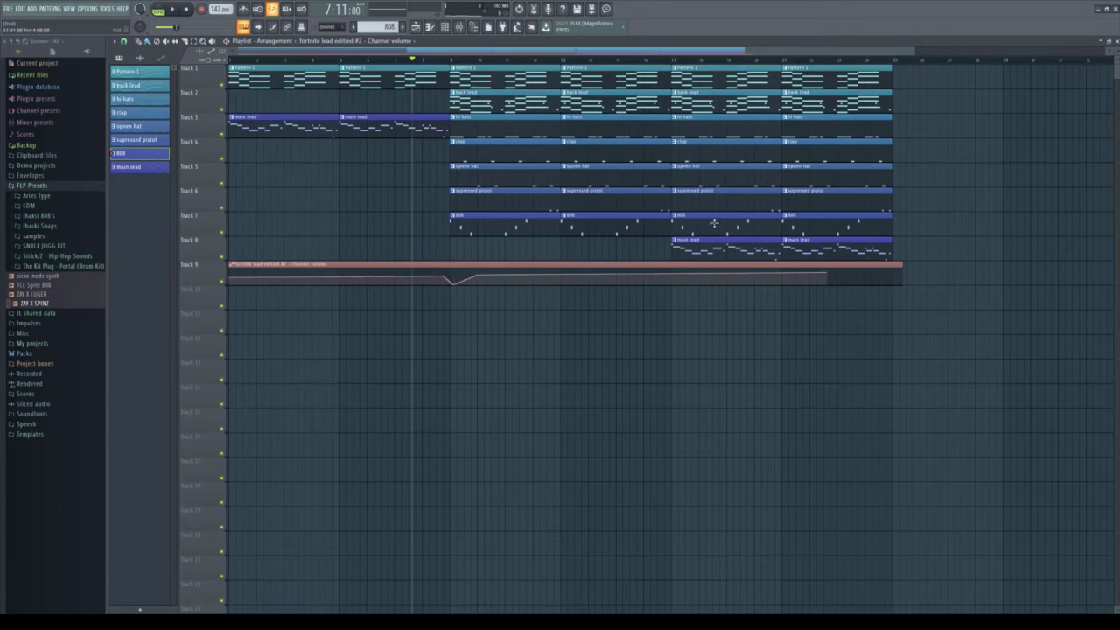
# Play the full playlist arrangement from the beginning
pyautogui.moveTo(402, 60)
pyautogui.mouseDown()
pyautogui.moveTo(329, 59)
pyautogui.moveTo(404, 59)
pyautogui.mouseUp()
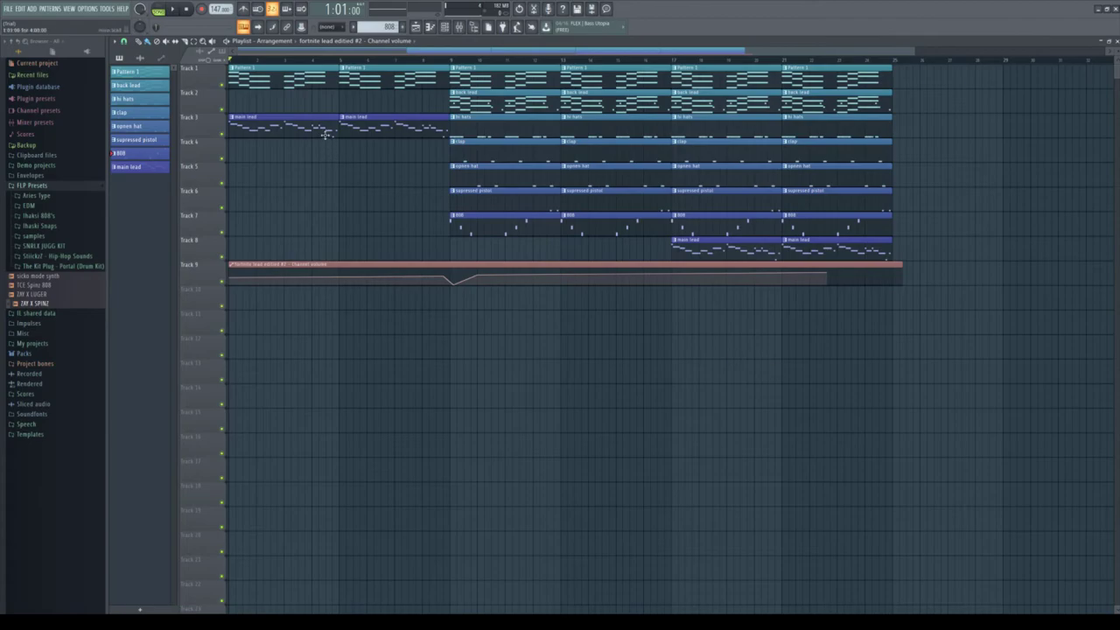
pyautogui.press('space')
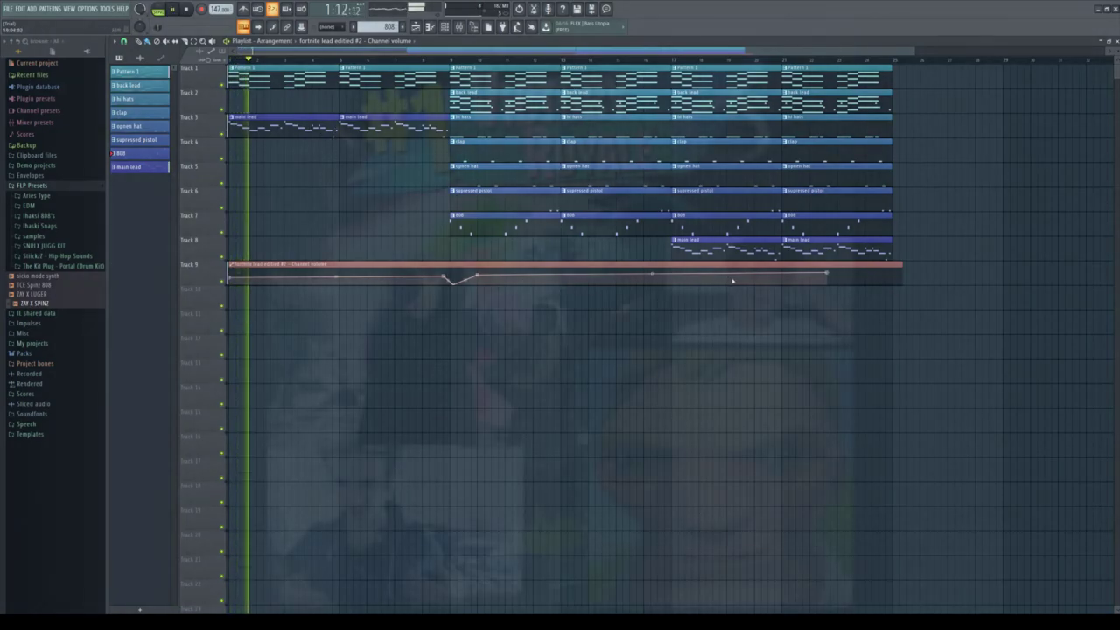